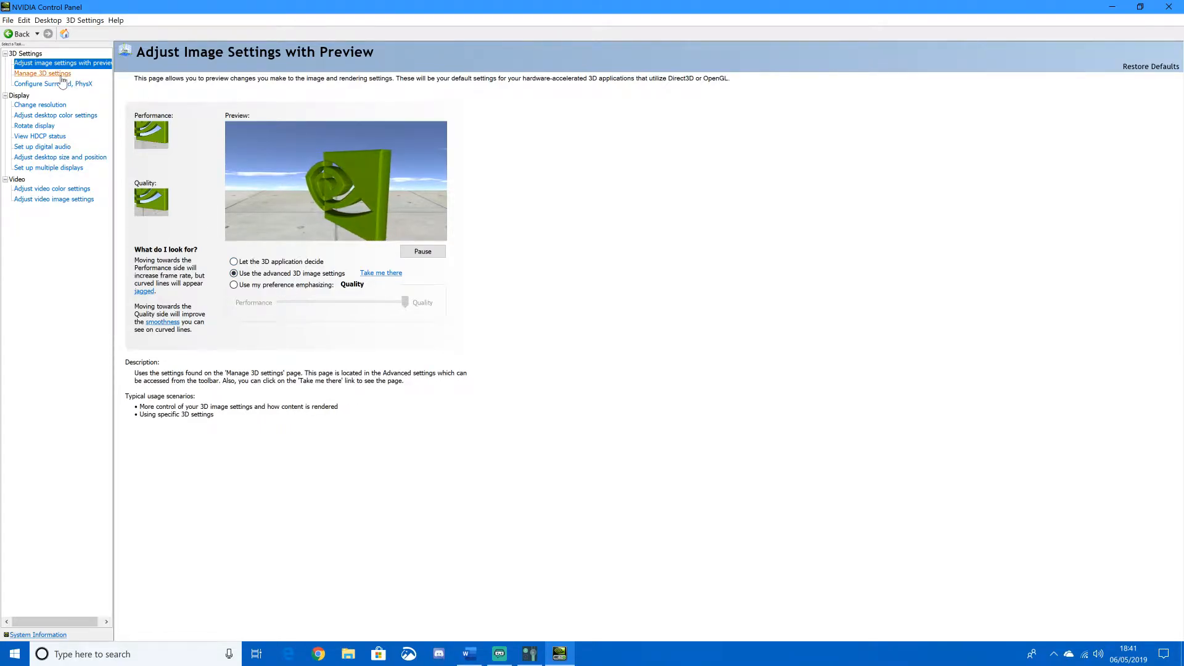
- Open the program-specific 3D settings and choose Fortnite (fortniteclient-win64-shipping.exe) as the program to customize
click(61, 74)
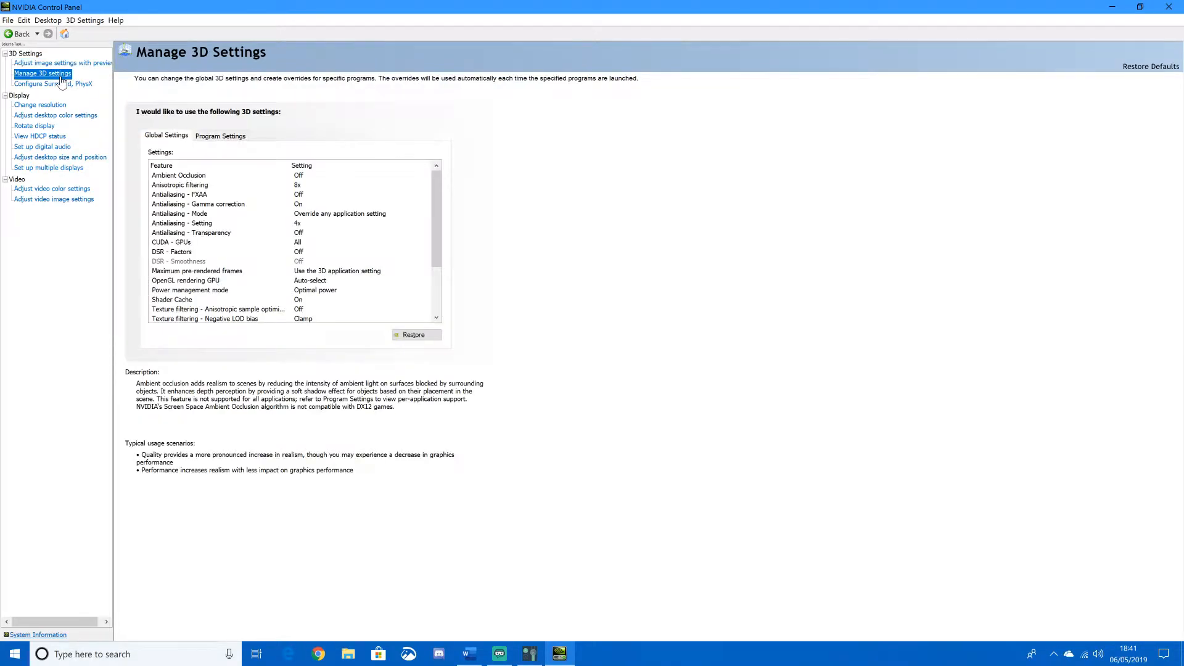
click(209, 135)
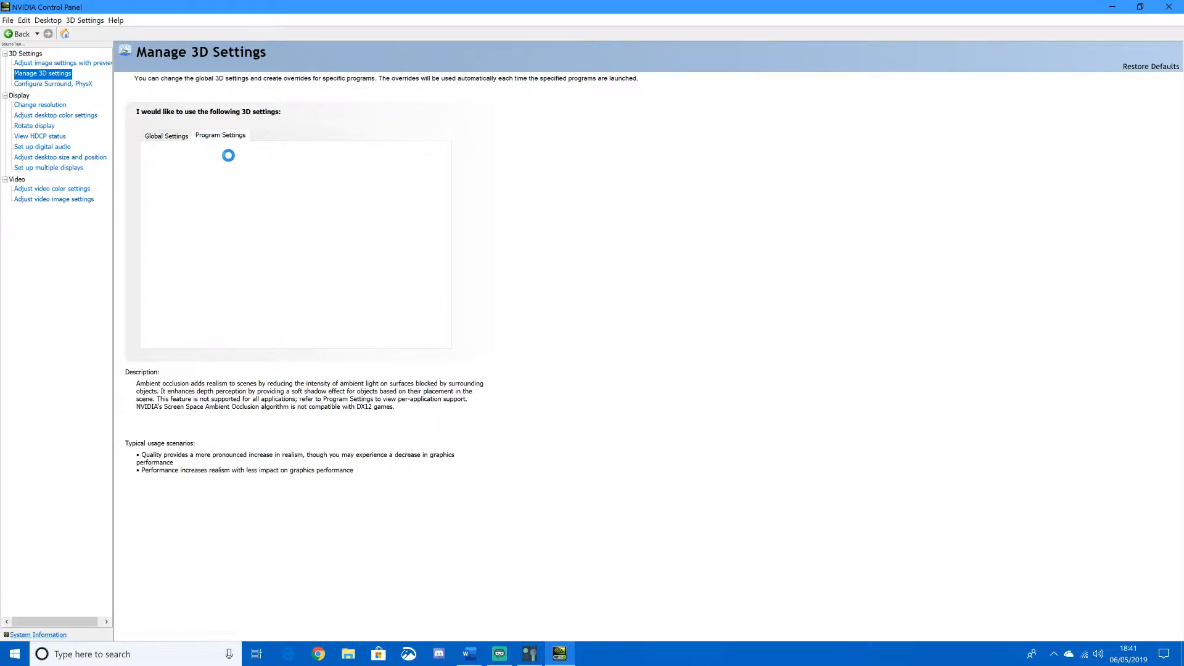
click(252, 166)
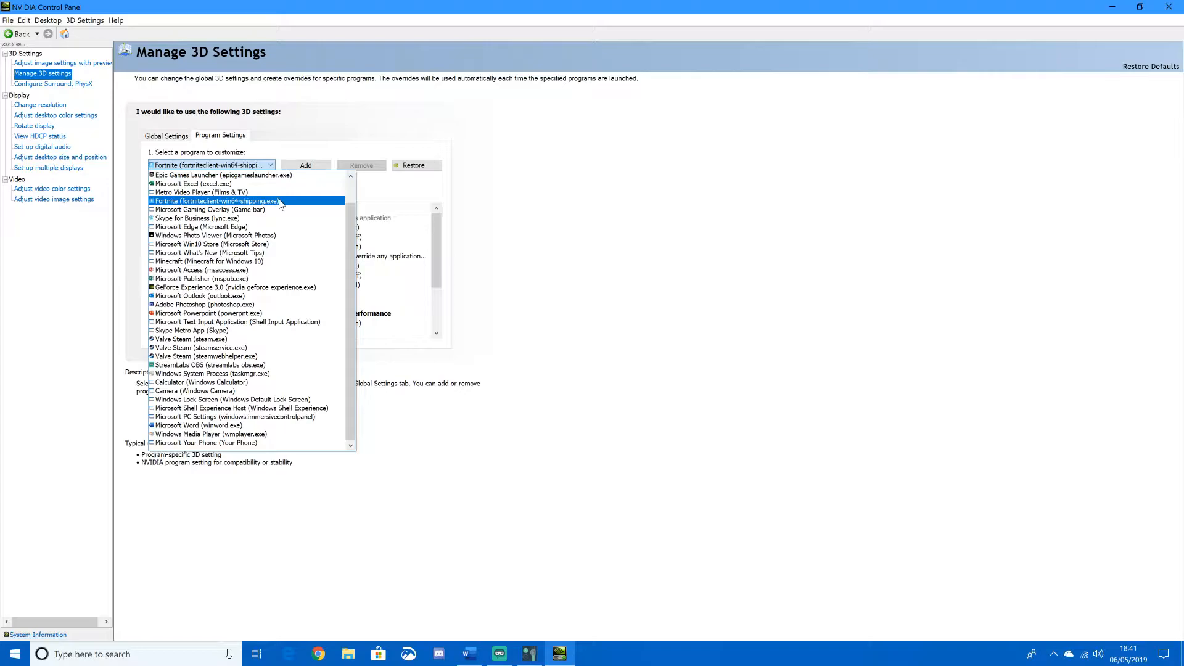
click(281, 204)
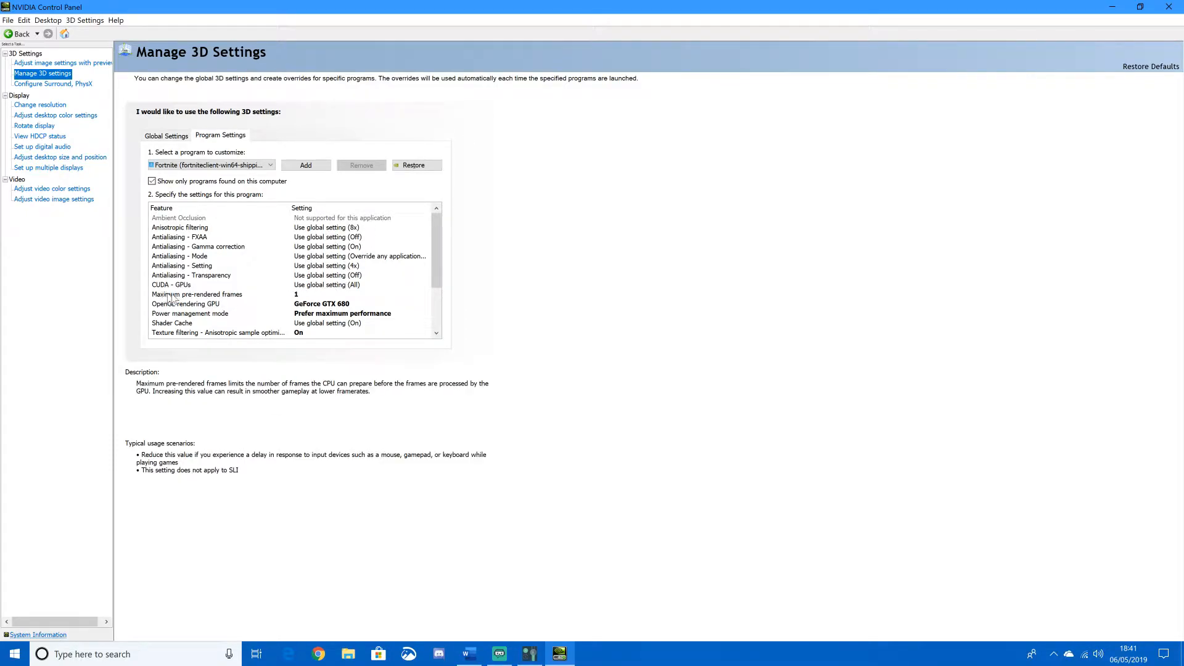
- Set Fortnite's maximum pre-rendered frames to 1 and its power management mode to Prefer maximum performance
click(299, 296)
click(312, 325)
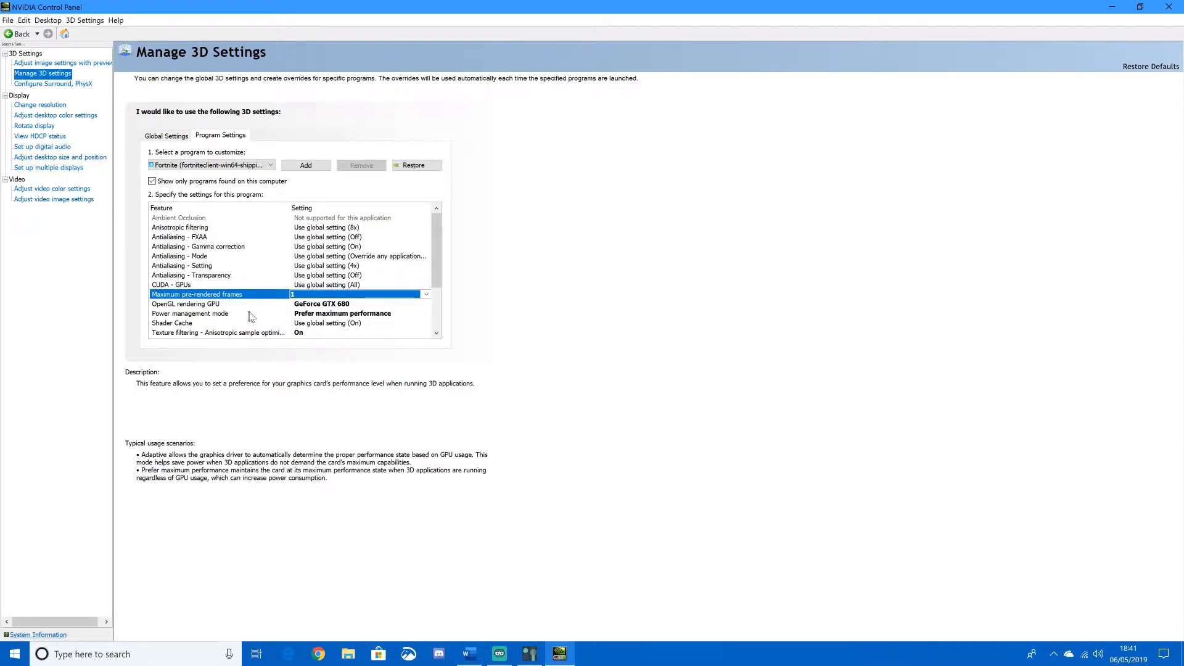
click(298, 316)
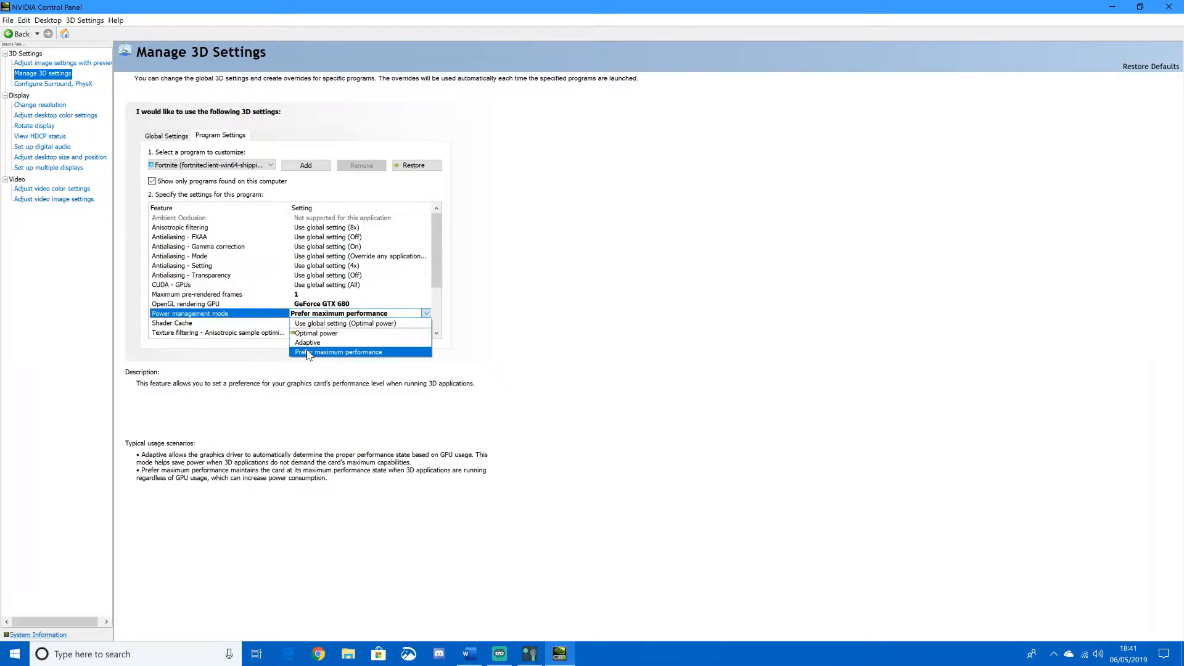
click(309, 353)
- Set Fortnite's texture filtering anisotropic sample optimization to On
scroll(241, 318, down, 1)
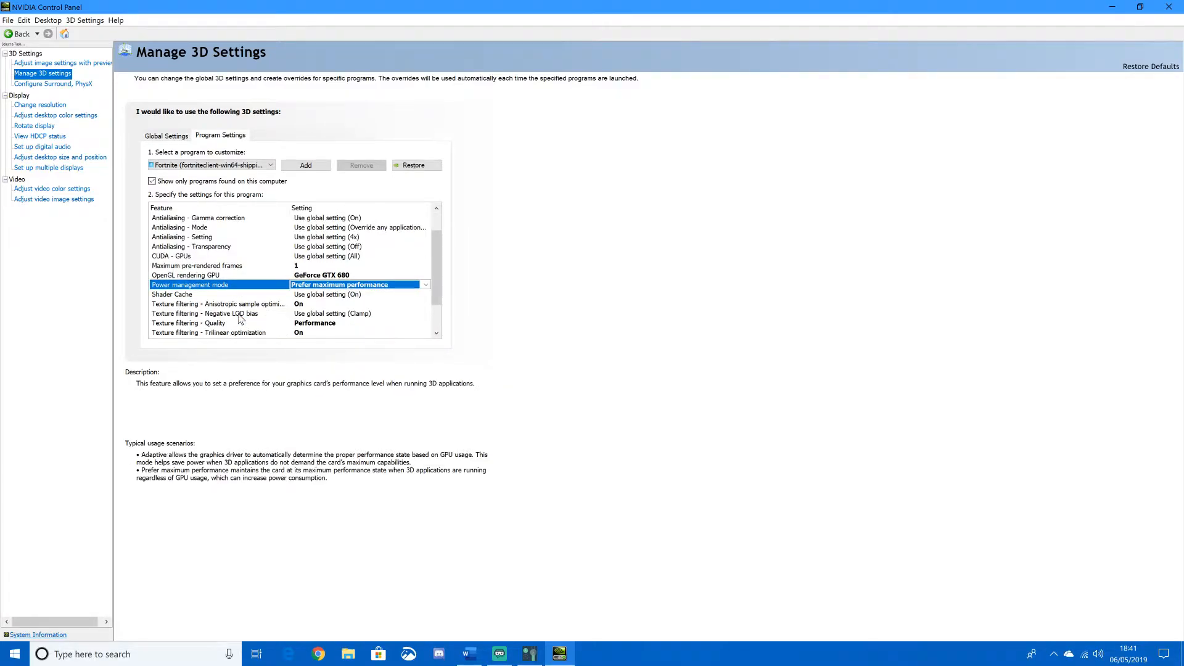
scroll(240, 317, down, 1)
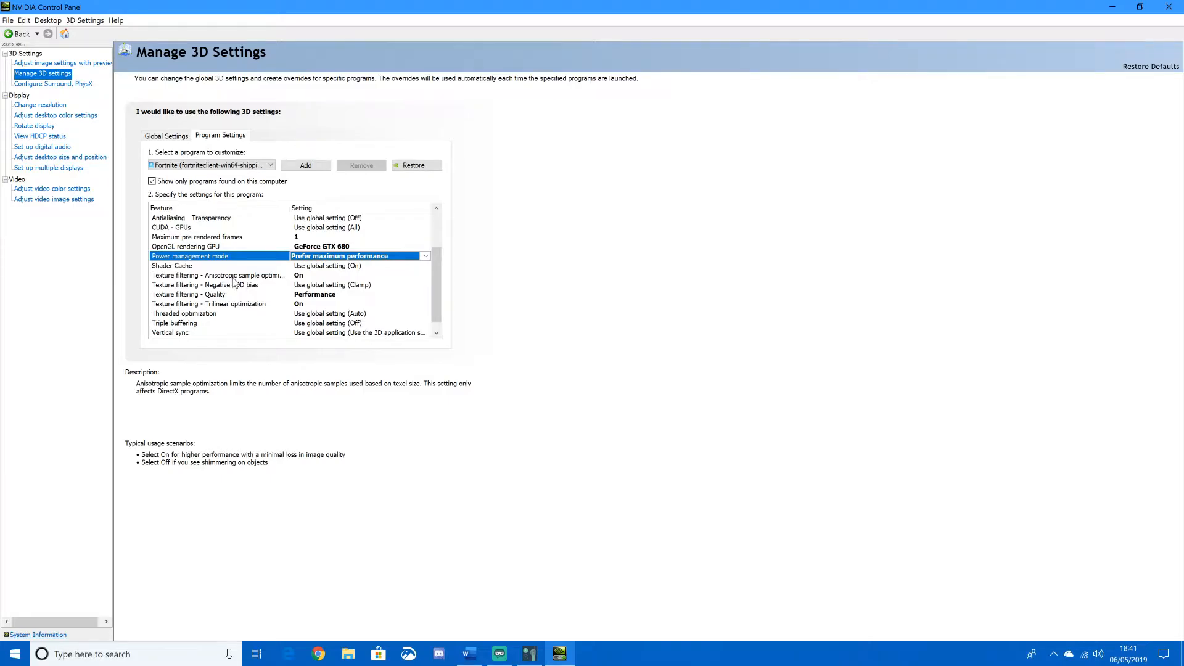
click(313, 275)
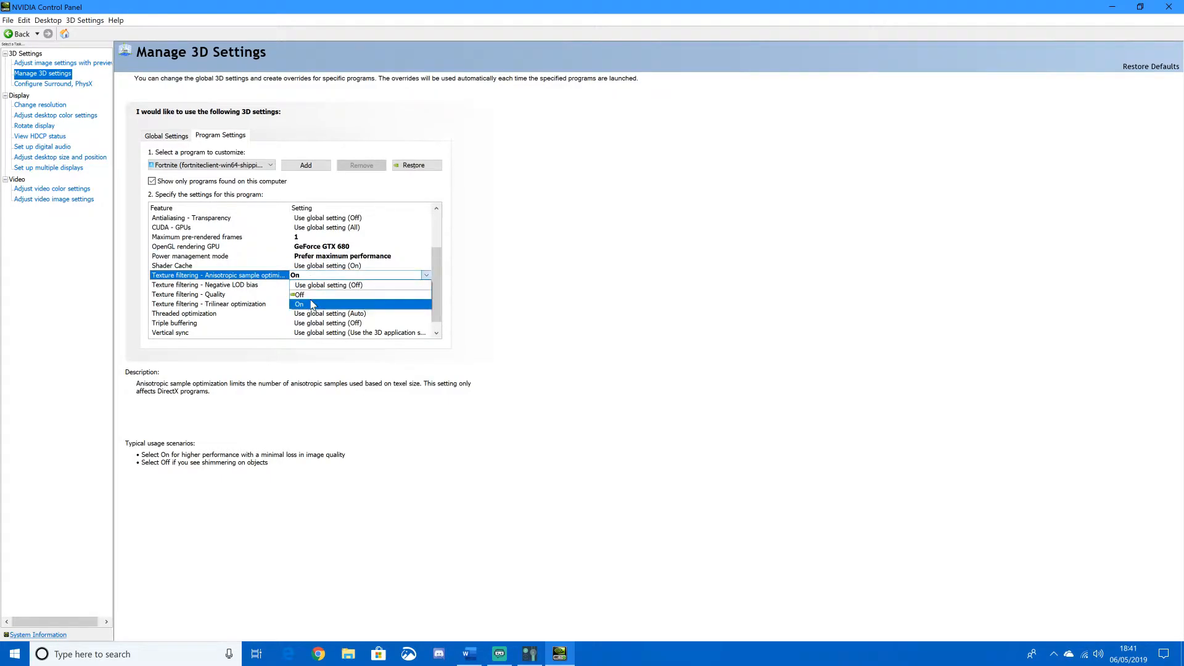
click(310, 304)
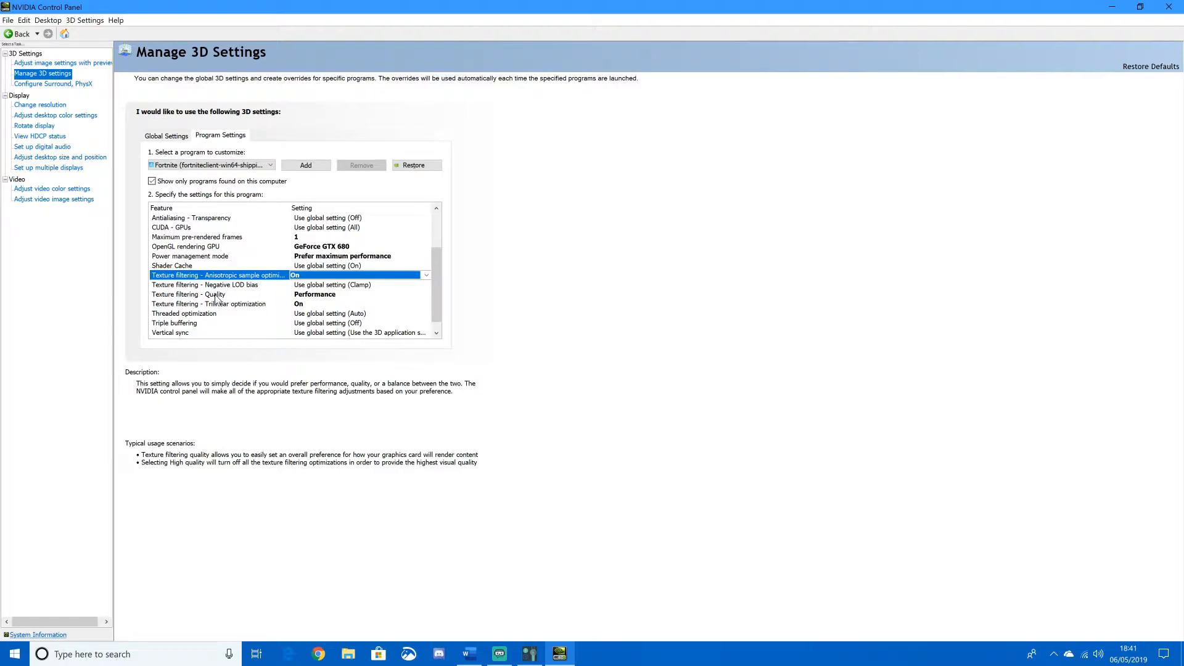
- Set Fortnite's texture filtering quality to Performance and trilinear optimization to On
click(308, 294)
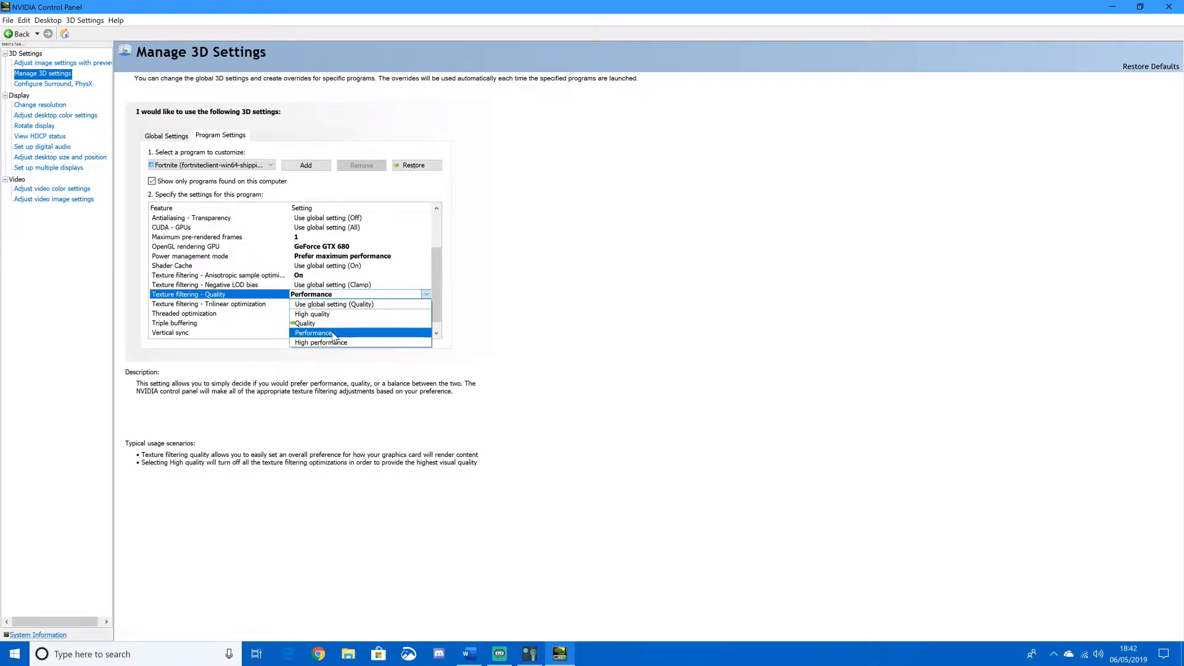
click(333, 336)
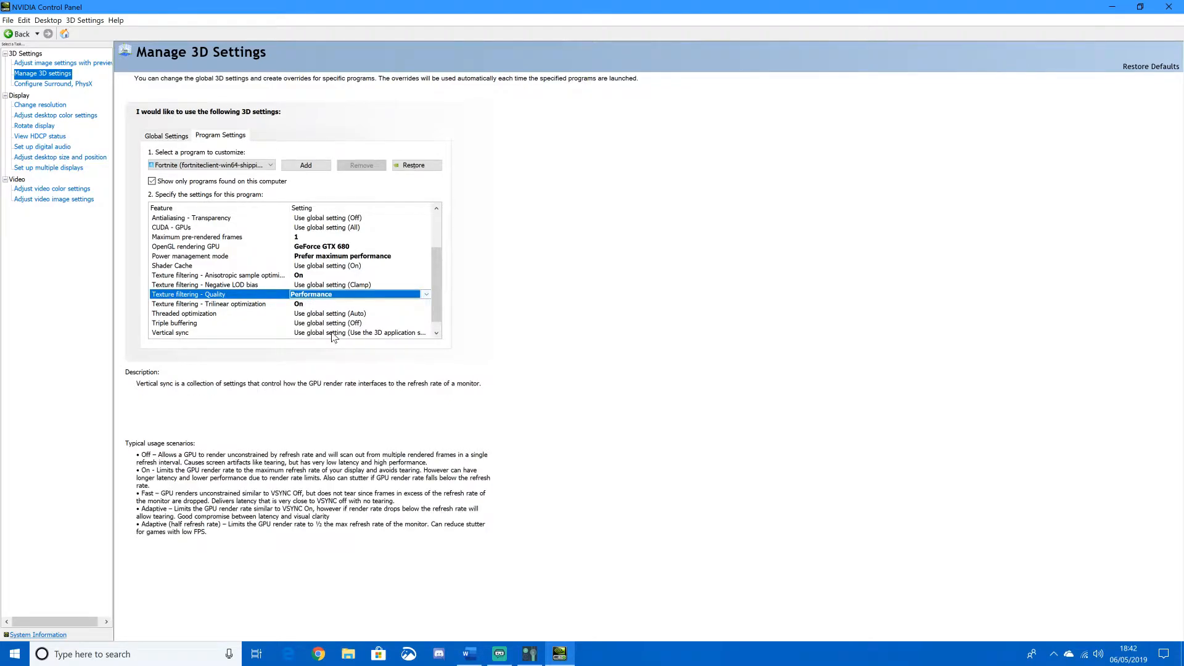
click(302, 305)
click(303, 305)
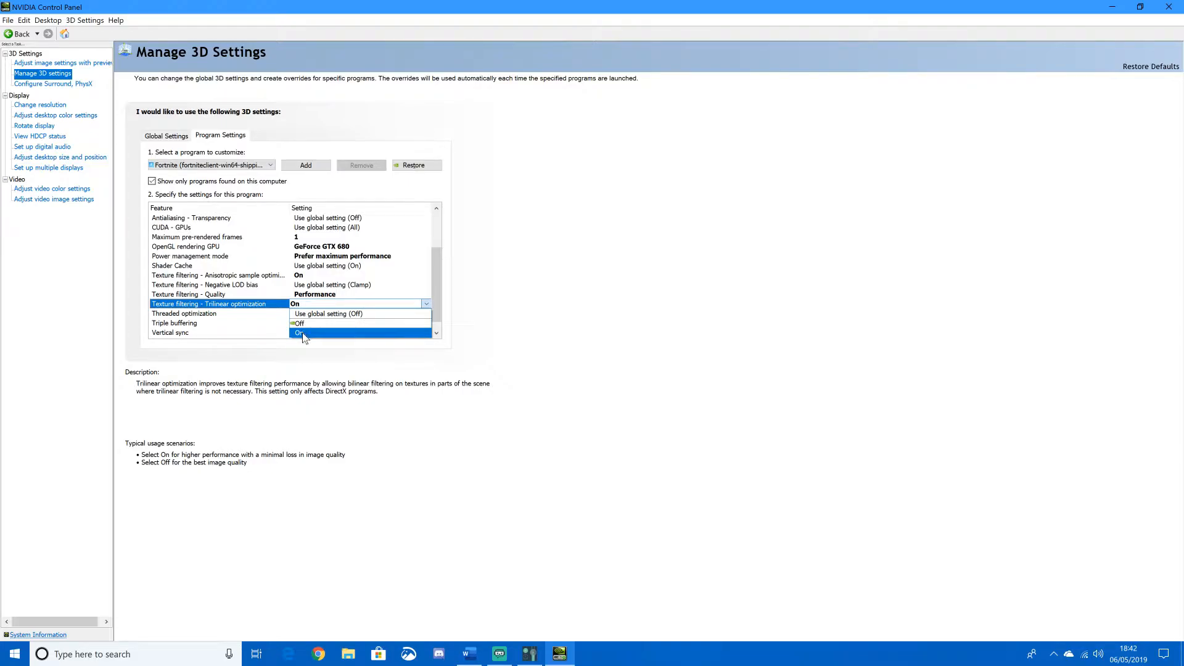
click(303, 333)
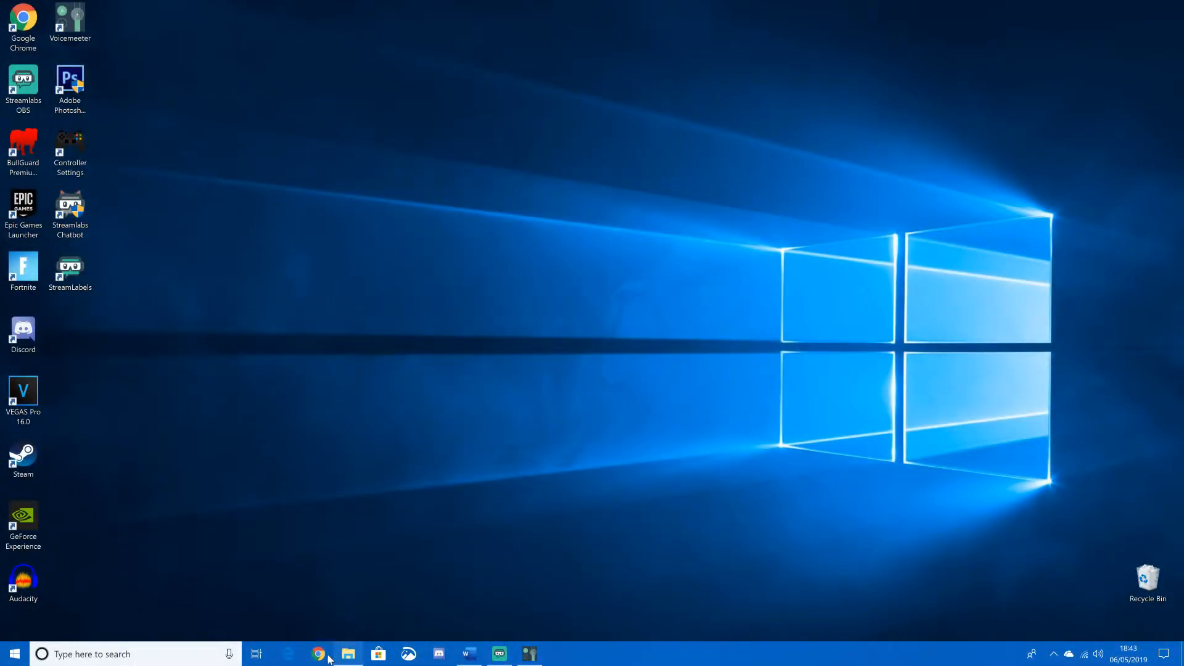
- Switch to Google Chrome and open its settings page
click(324, 657)
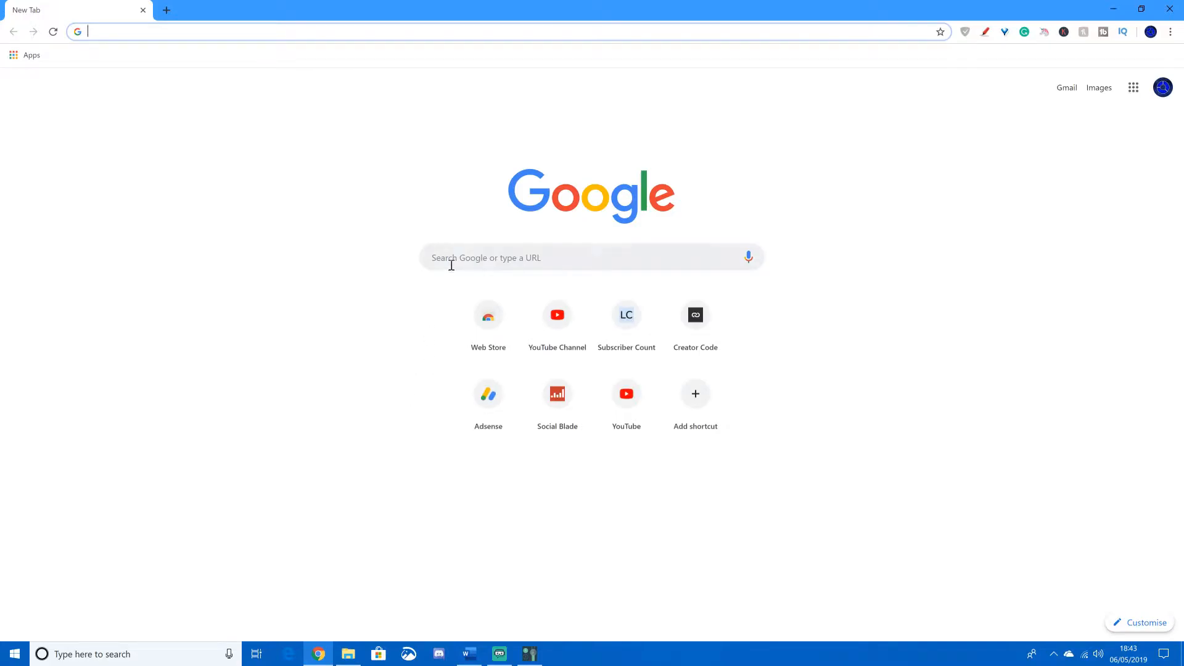
click(451, 265)
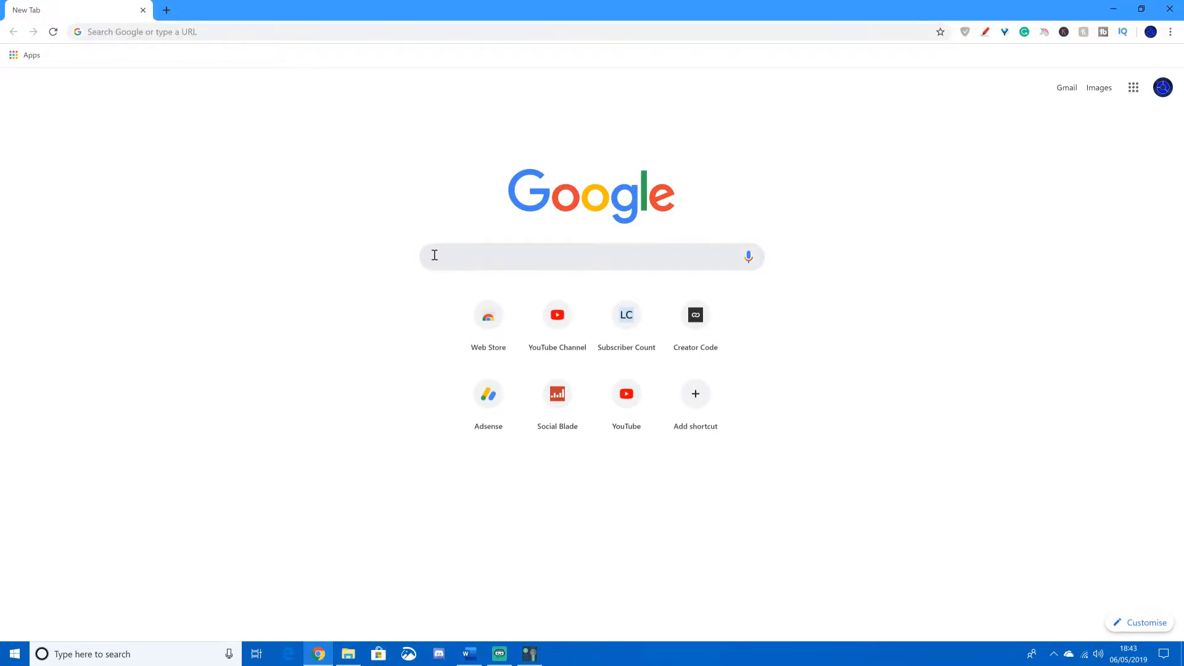
click(1171, 36)
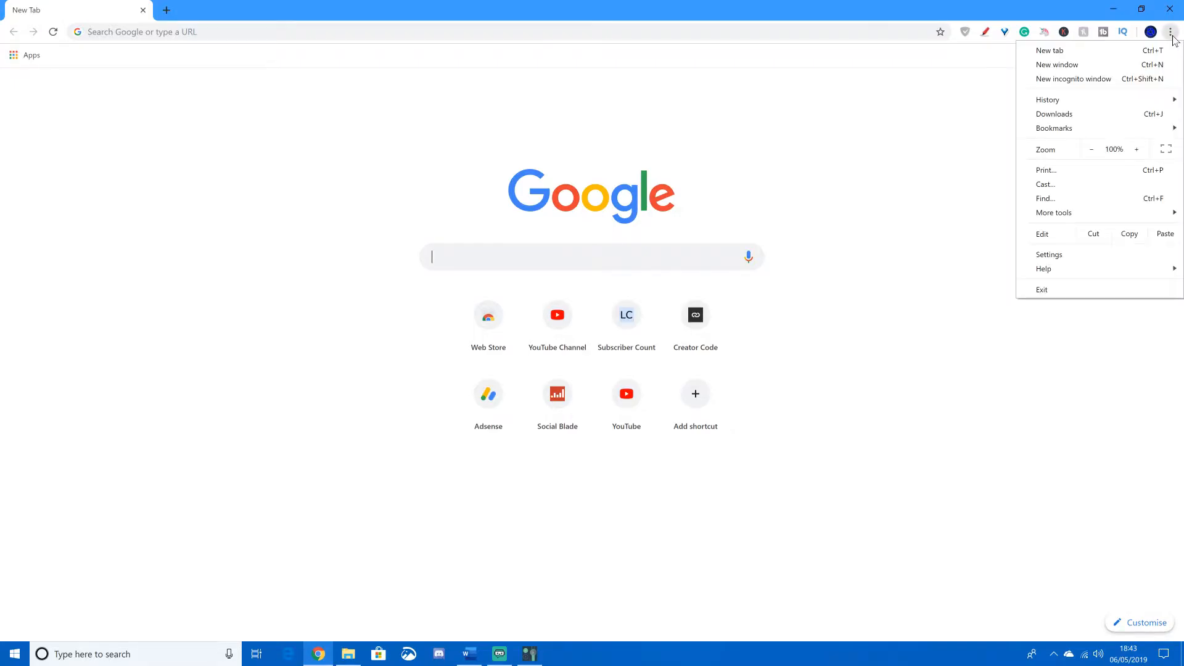
click(1071, 255)
- Turn off hardware acceleration in the browser's advanced system settings and relaunch the browser
scroll(346, 370, down, 6)
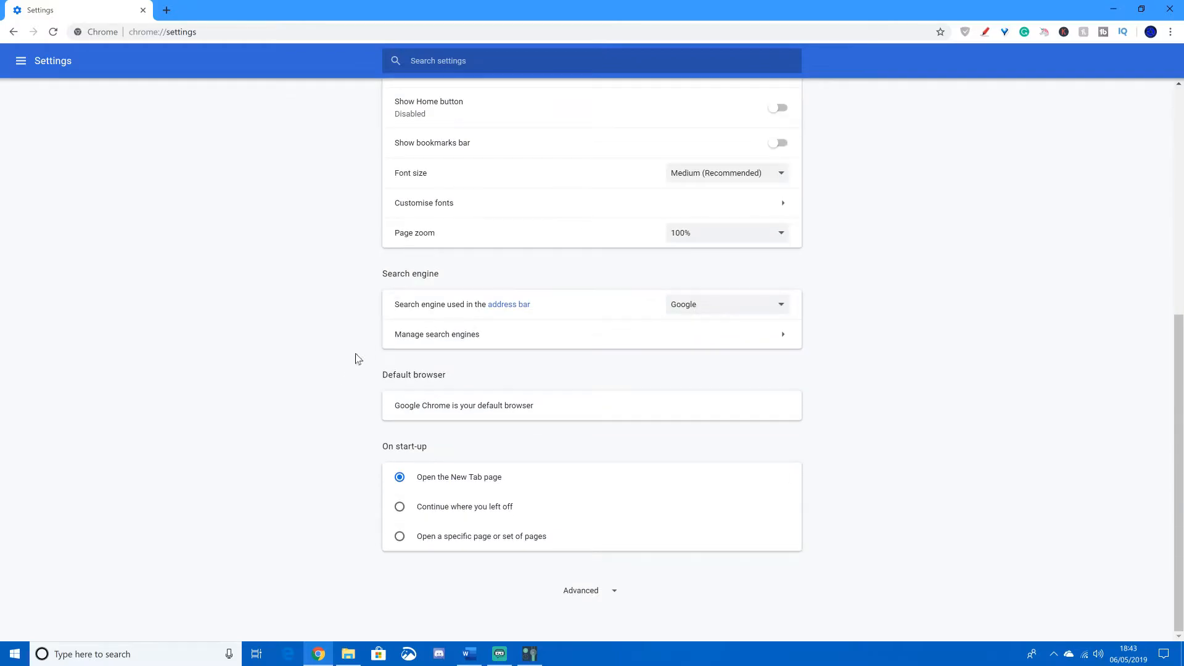
click(611, 598)
scroll(556, 543, down, 6)
scroll(494, 370, down, 8)
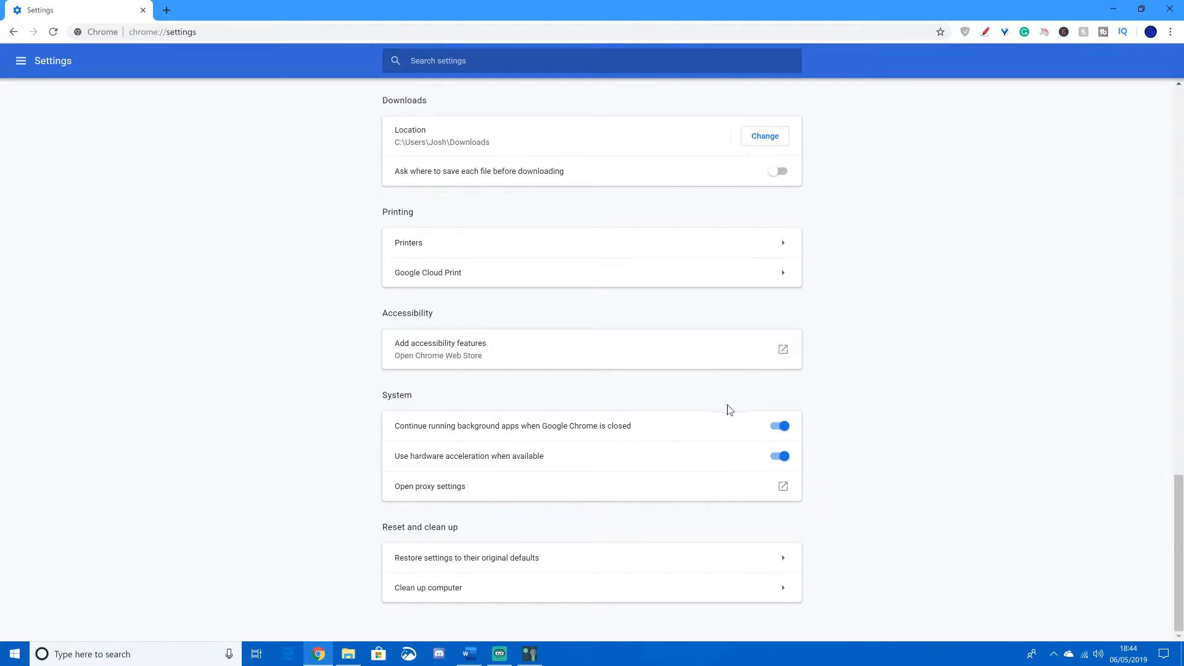
click(778, 457)
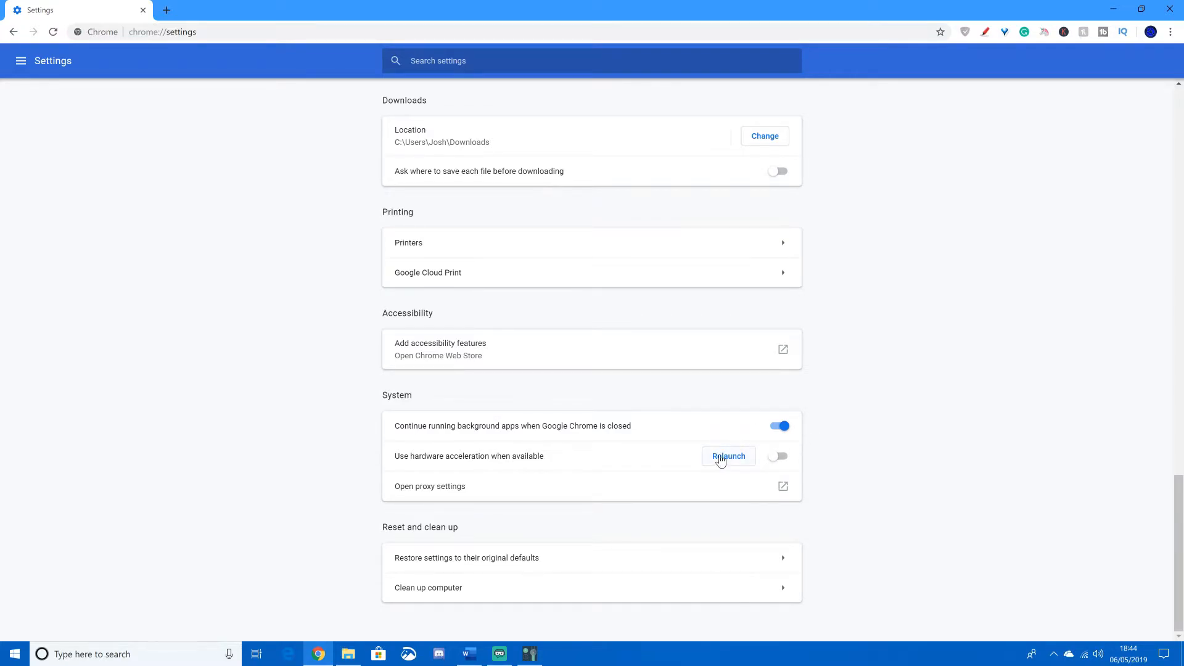
click(720, 458)
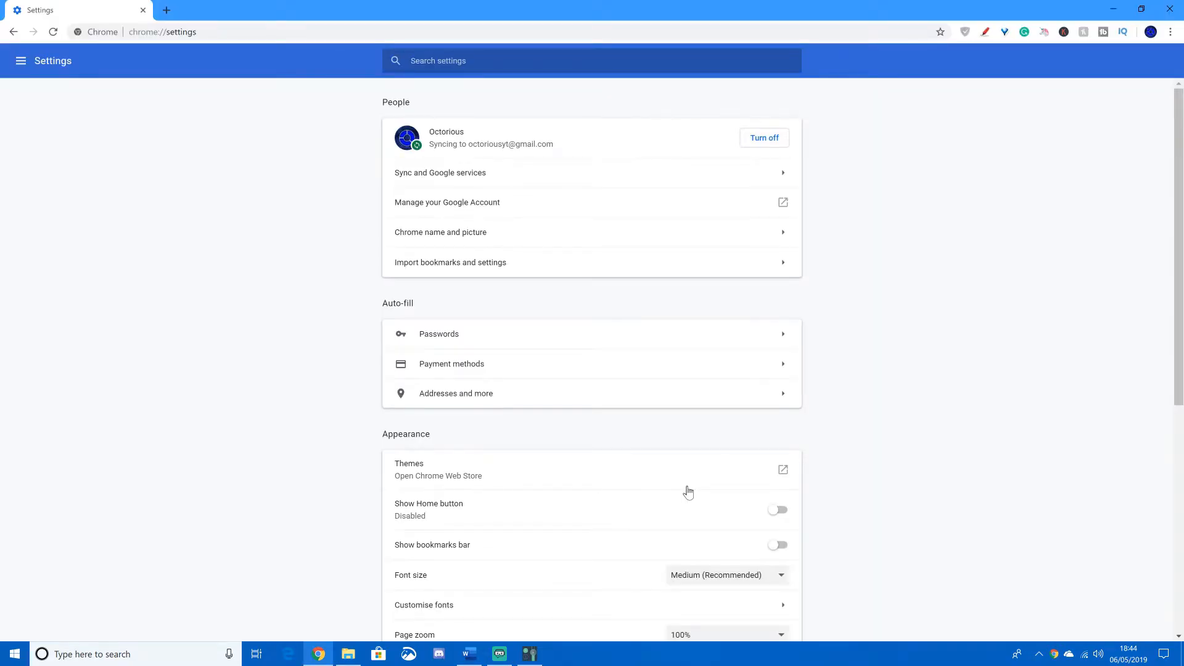
scroll(415, 407, down, 6)
scroll(272, 391, up, 6)
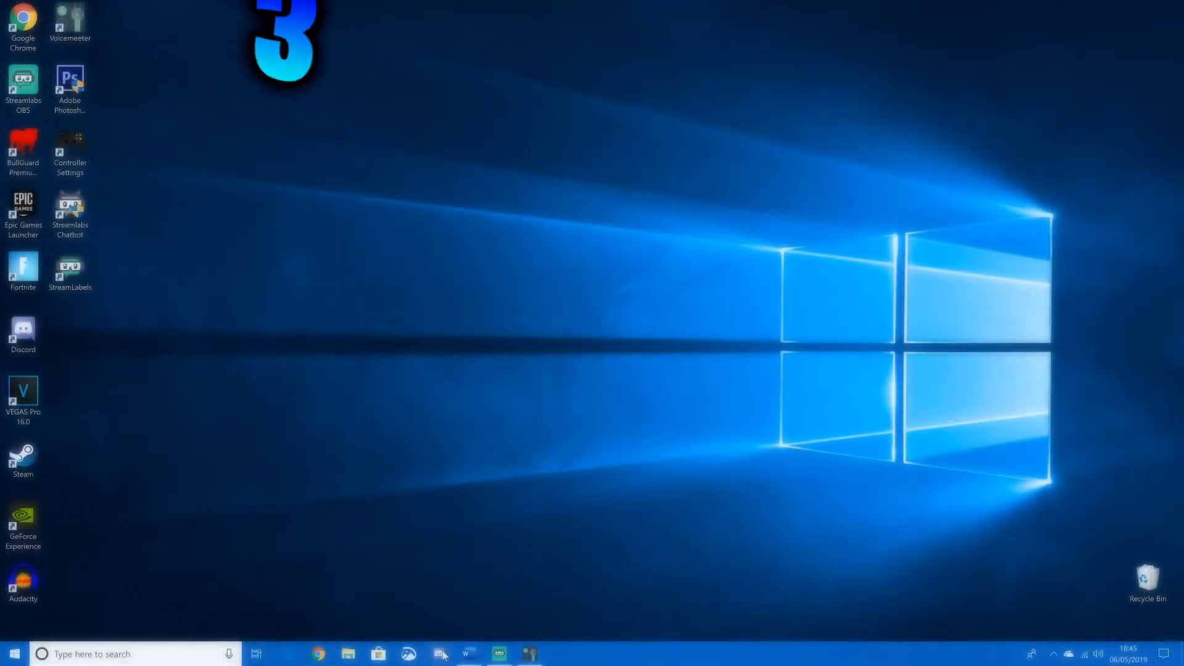
- Switch to Discord and open the Appearance page of the user settings
click(439, 654)
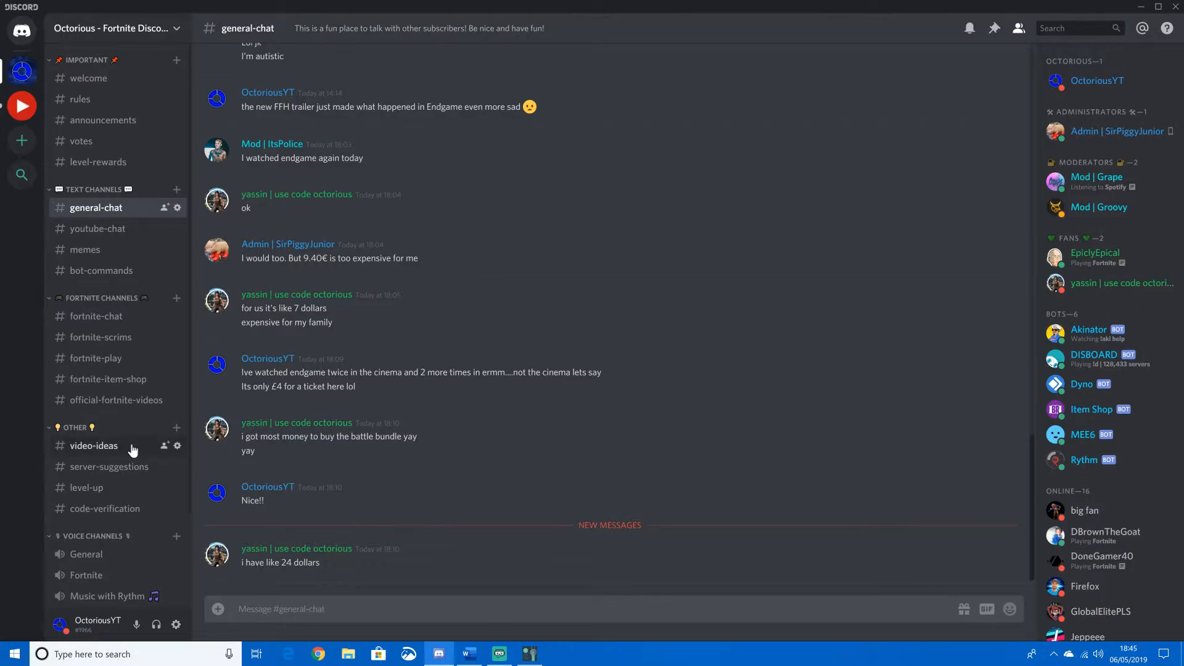
scroll(110, 228, down, 3)
scroll(110, 229, up, 3)
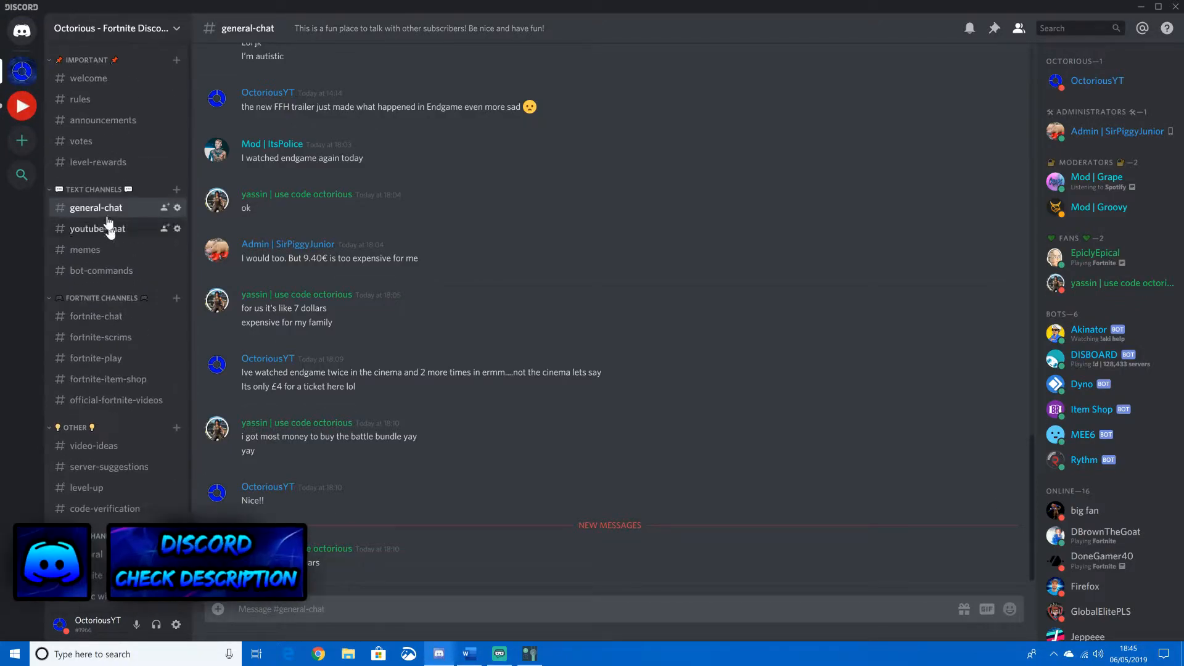
click(21, 30)
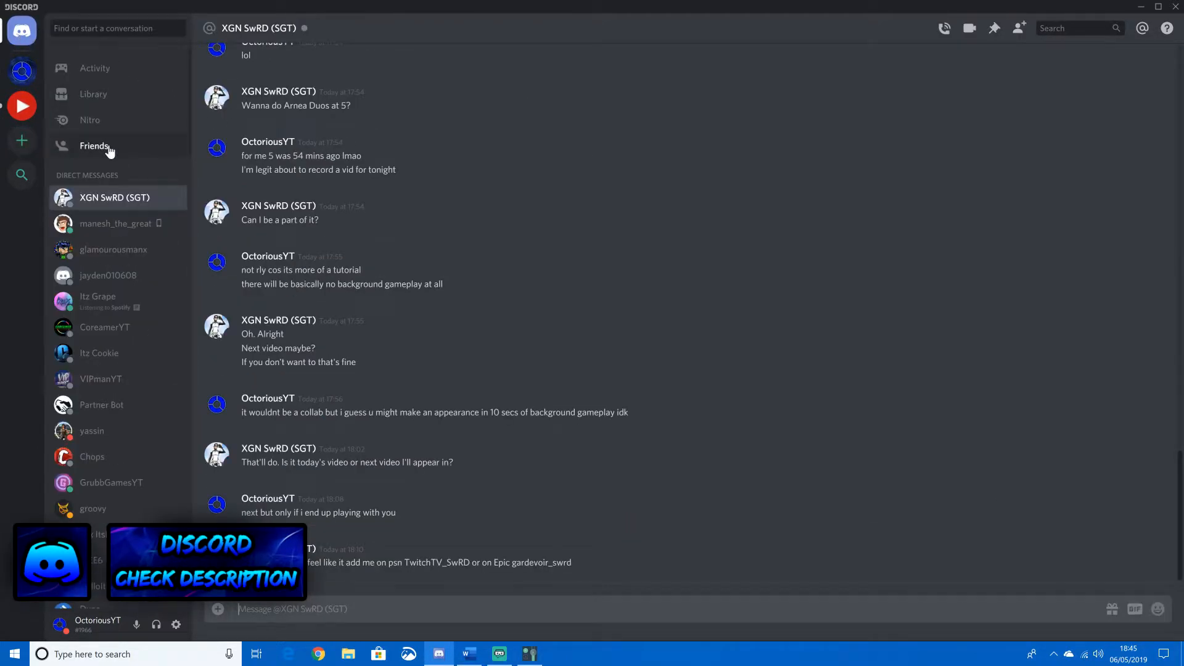
click(176, 626)
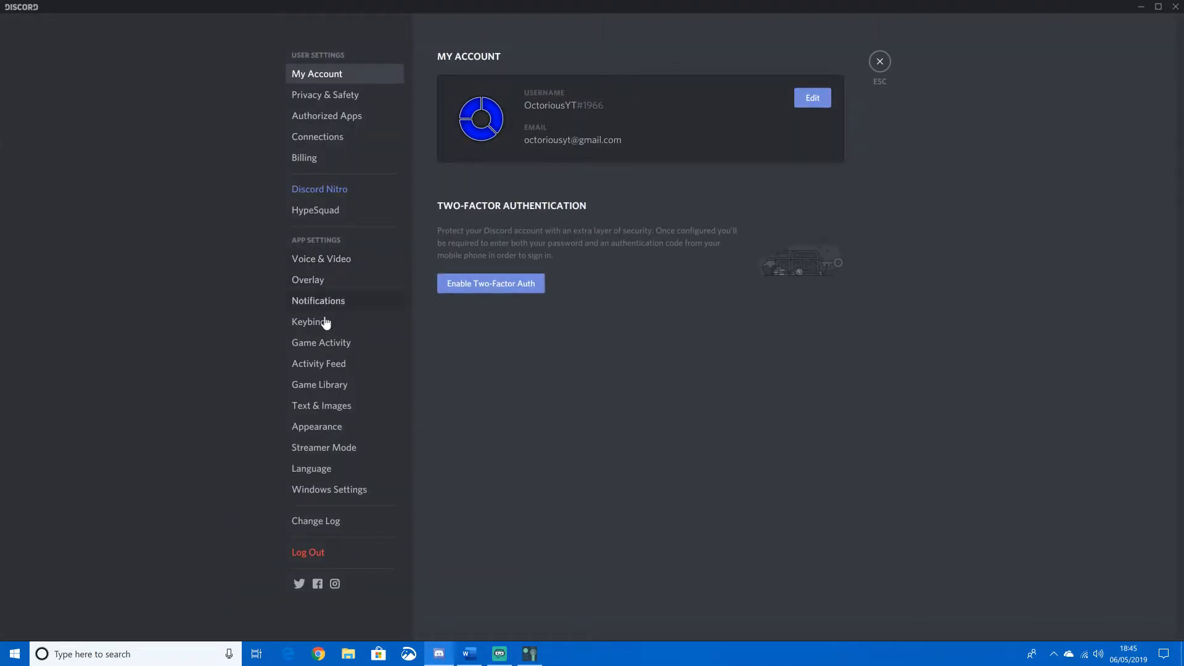
click(315, 426)
scroll(518, 419, down, 5)
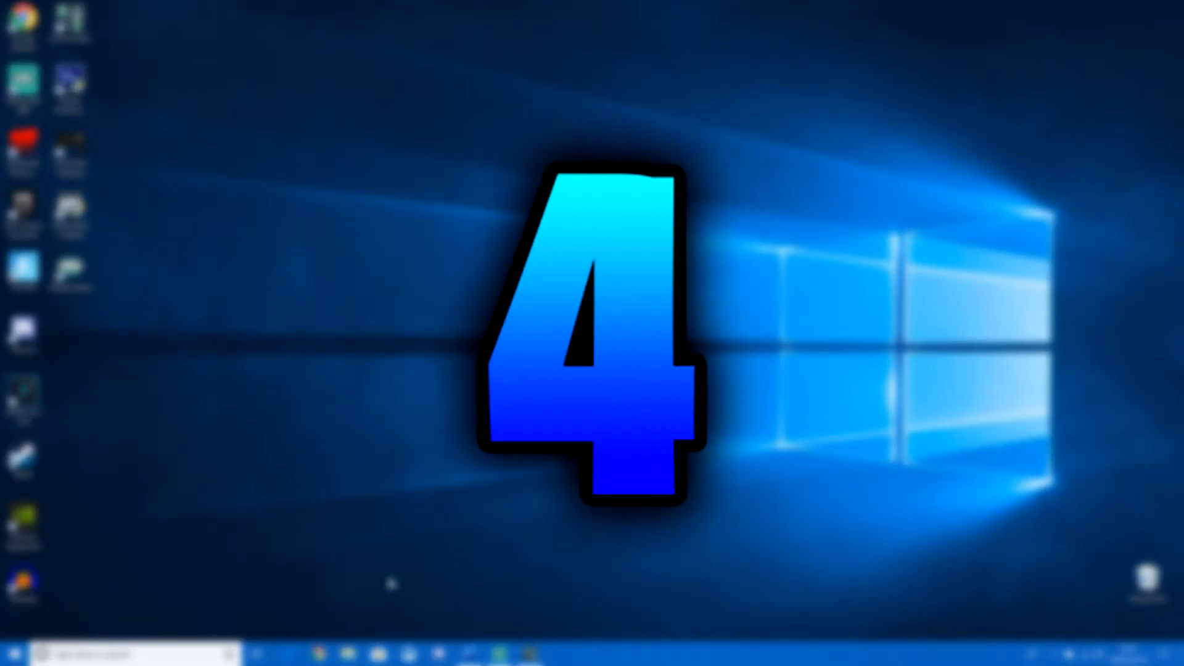
- Switch to File Explorer, open the user's profile folder and check that hidden items are set to show
click(350, 658)
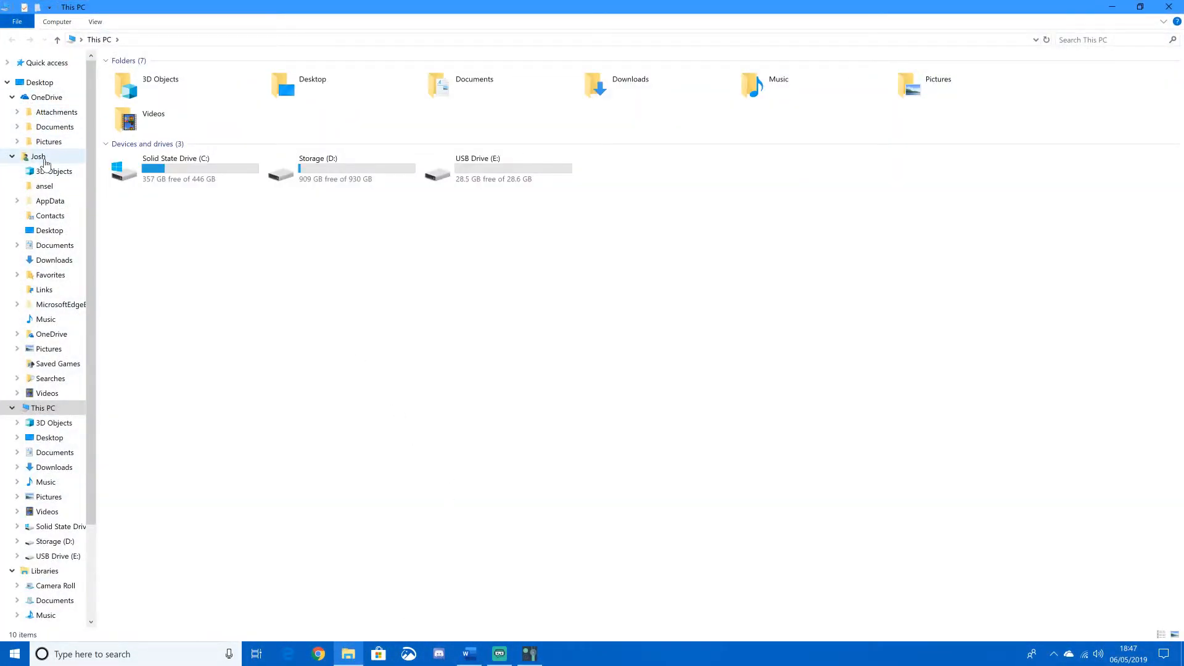
click(38, 157)
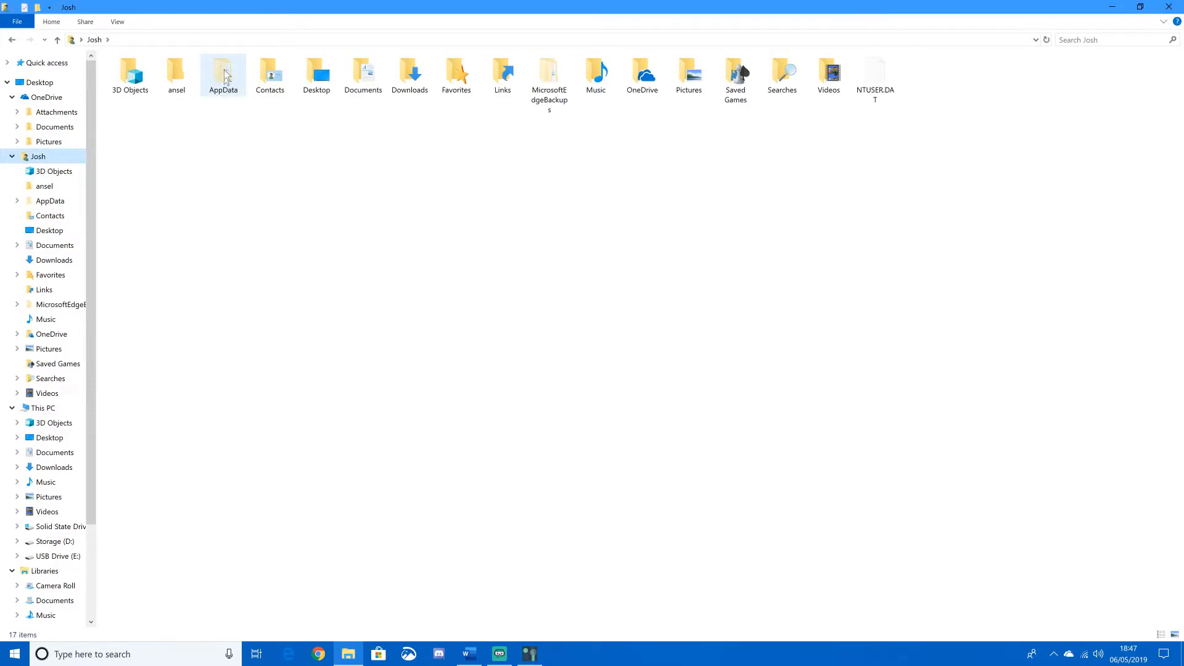
click(117, 22)
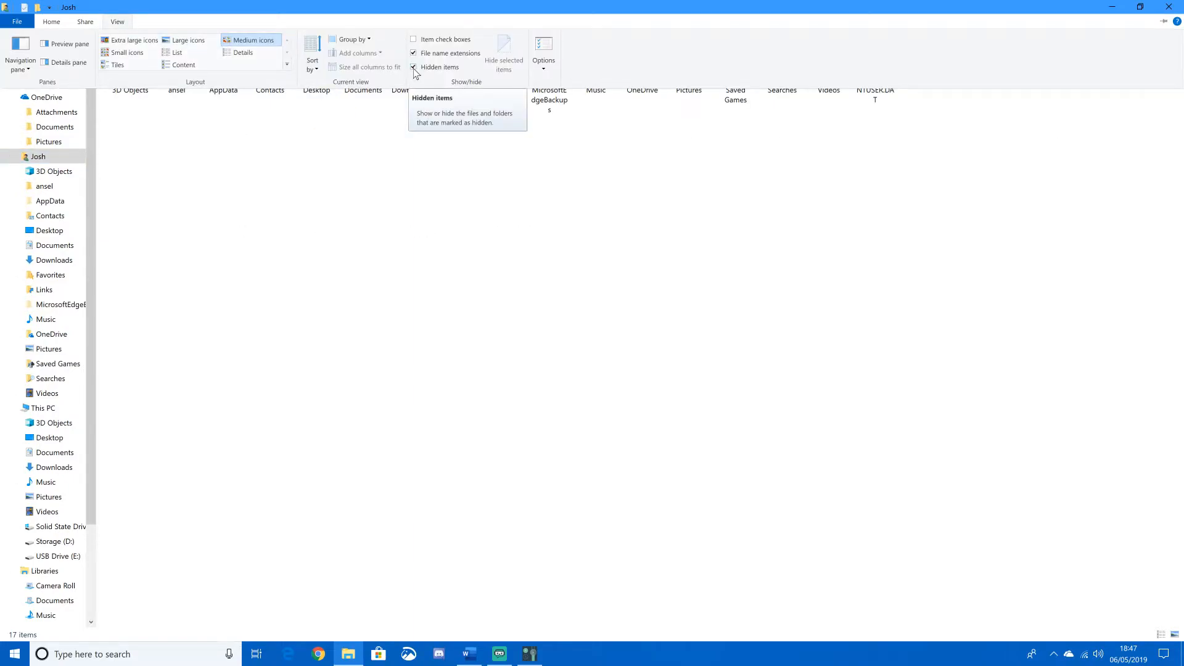
click(121, 24)
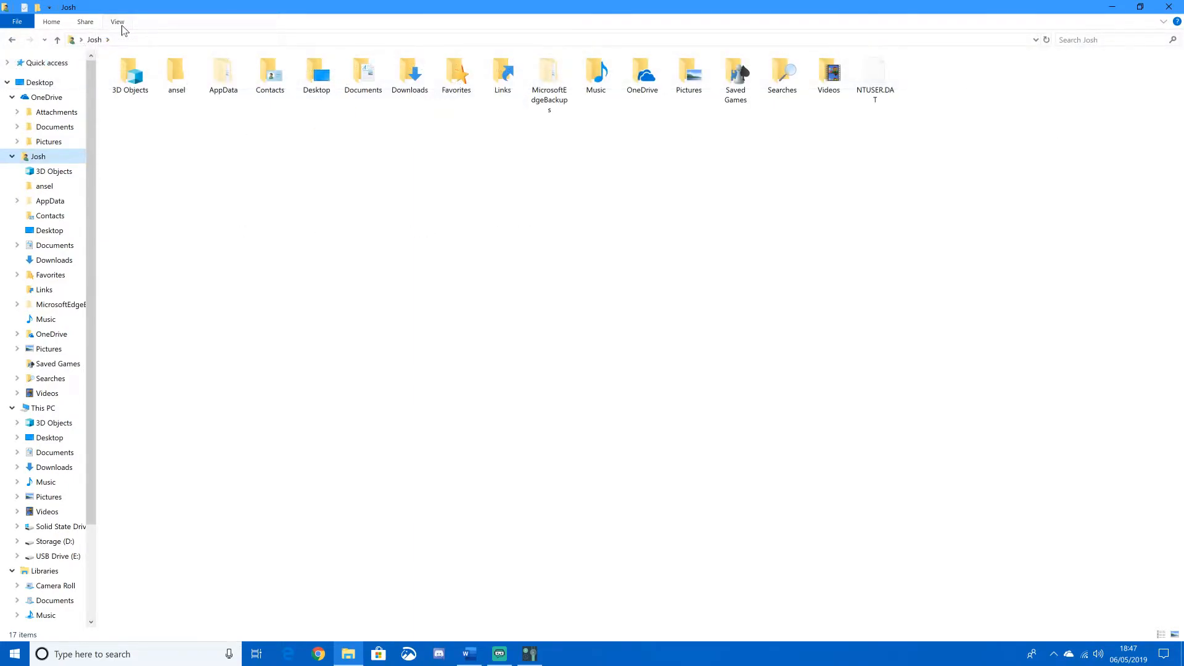
- Open the Saved folder of FortniteGame inside AppData's Local folder
double_click(223, 74)
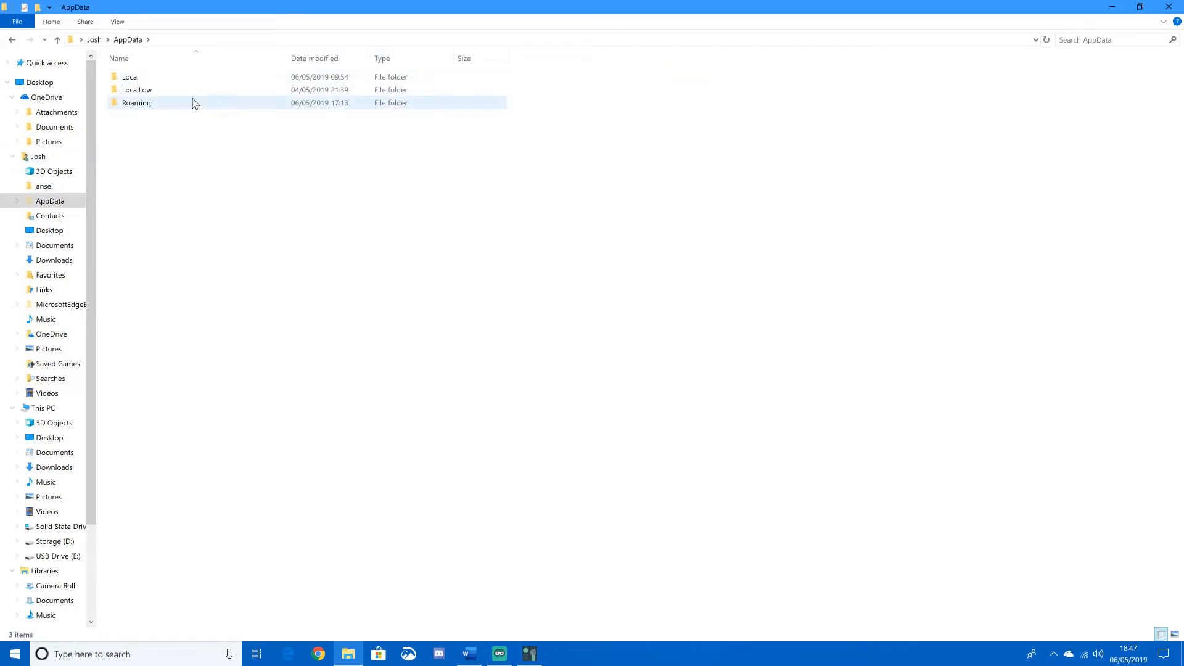
double_click(169, 77)
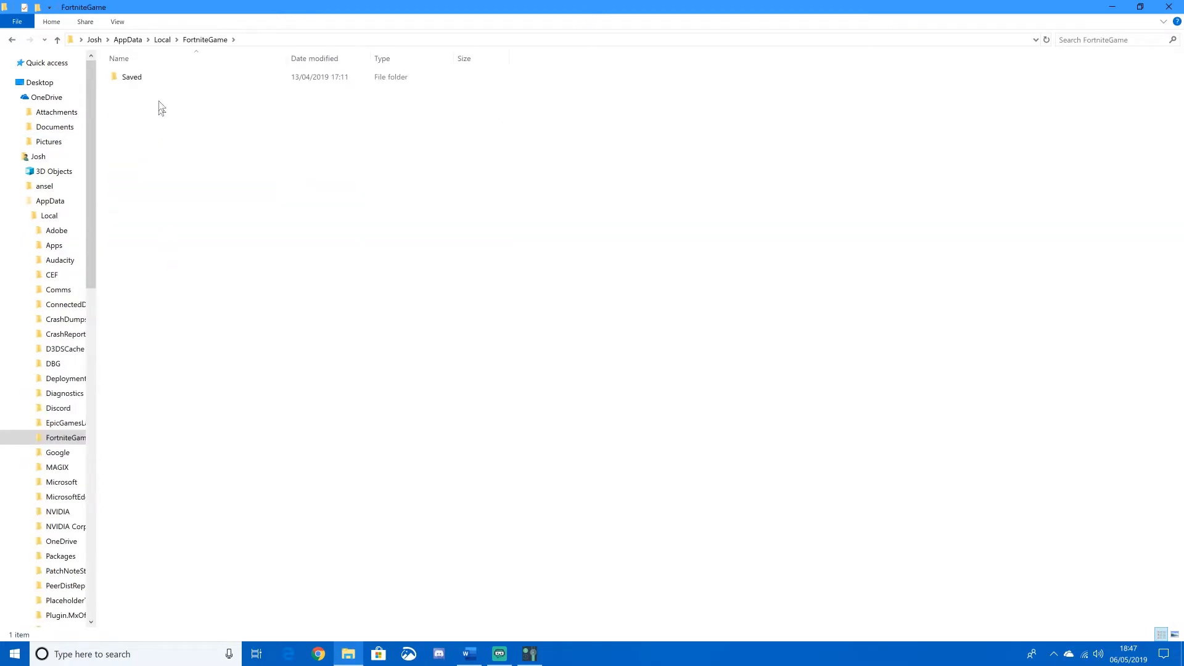
double_click(155, 75)
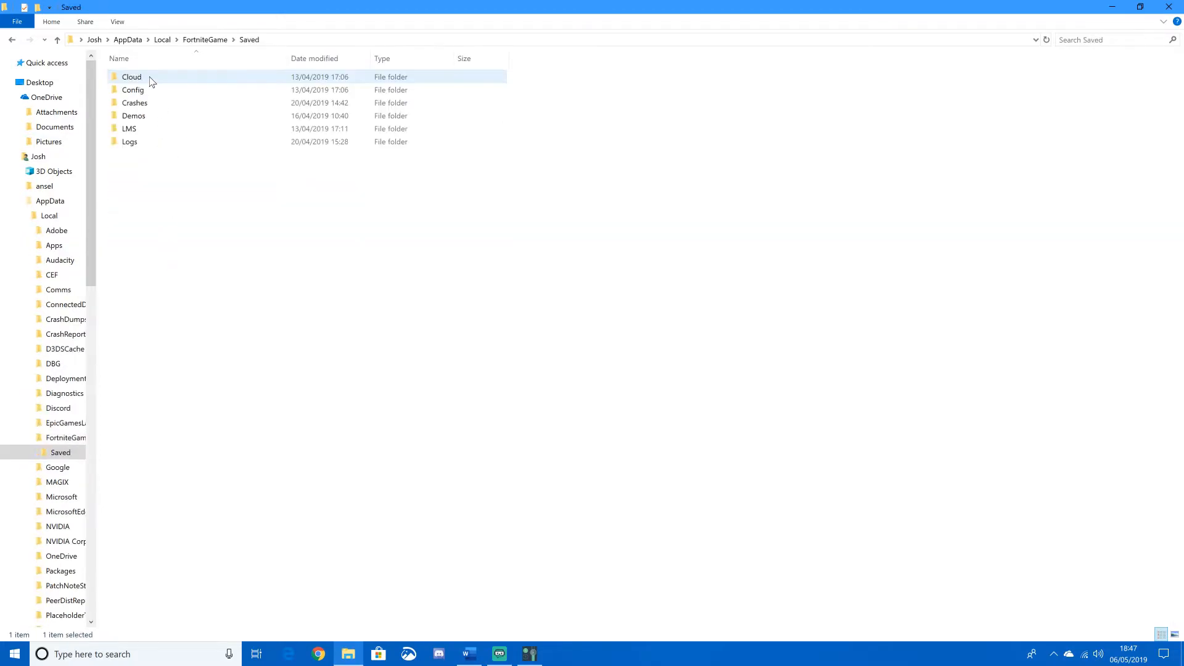
- Delete all the crash report folders inside the Crashes folder and close File Explorer
double_click(151, 107)
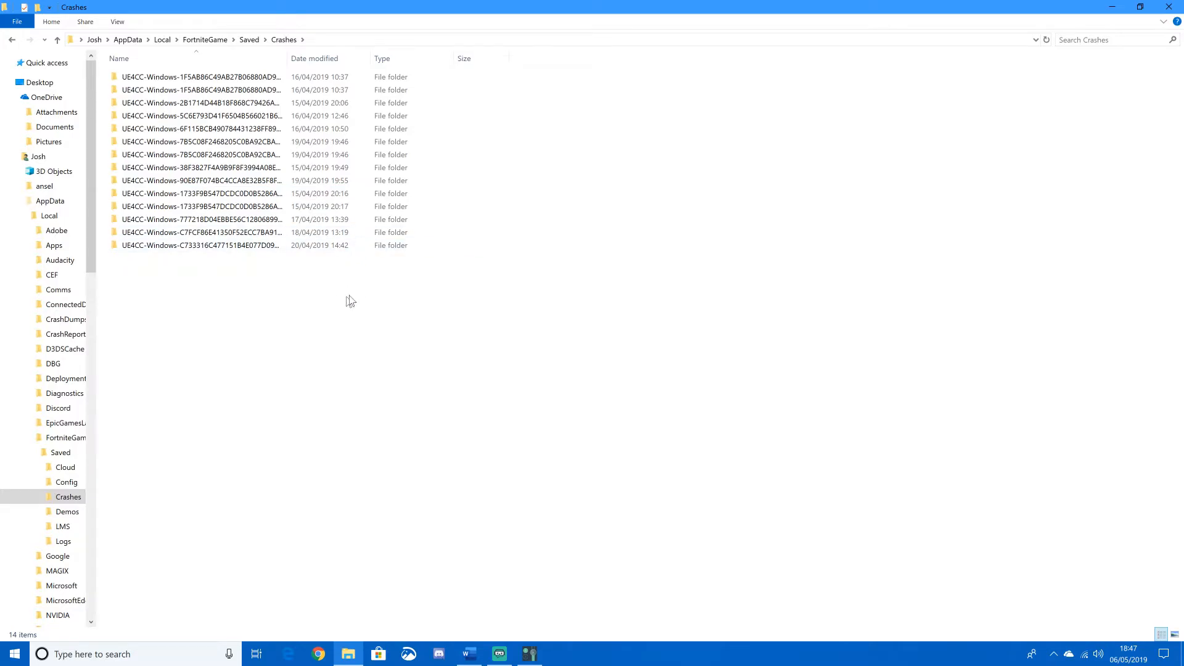
drag(457, 332, 398, 74)
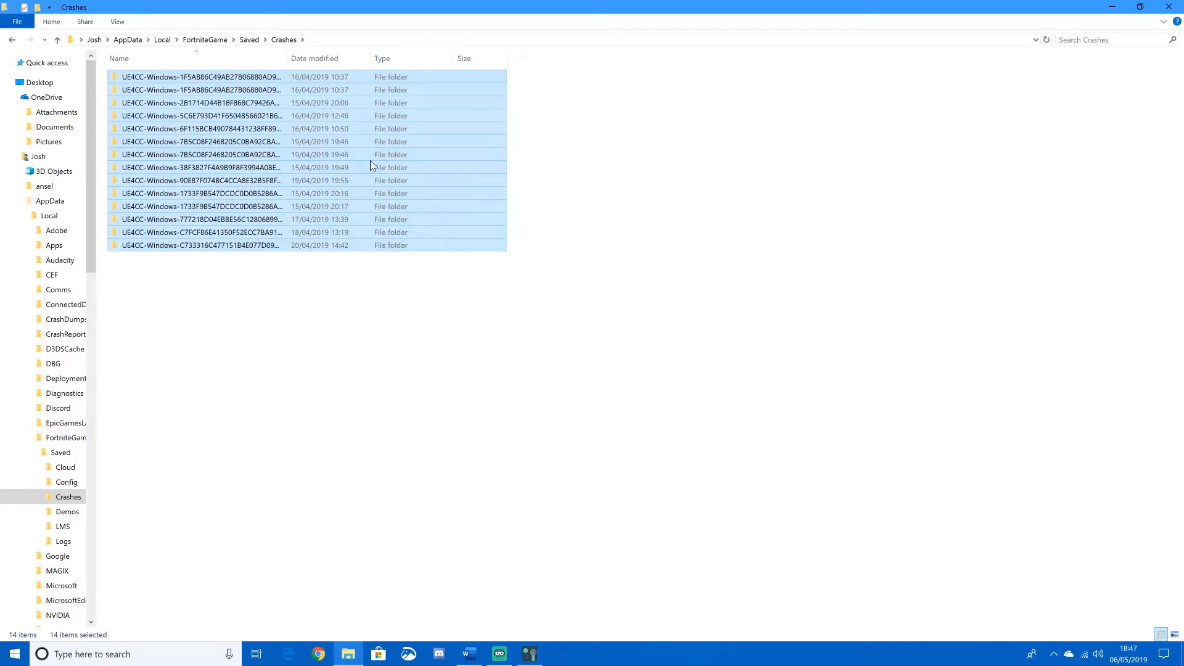
key(Delete)
key(Return)
click(1169, 7)
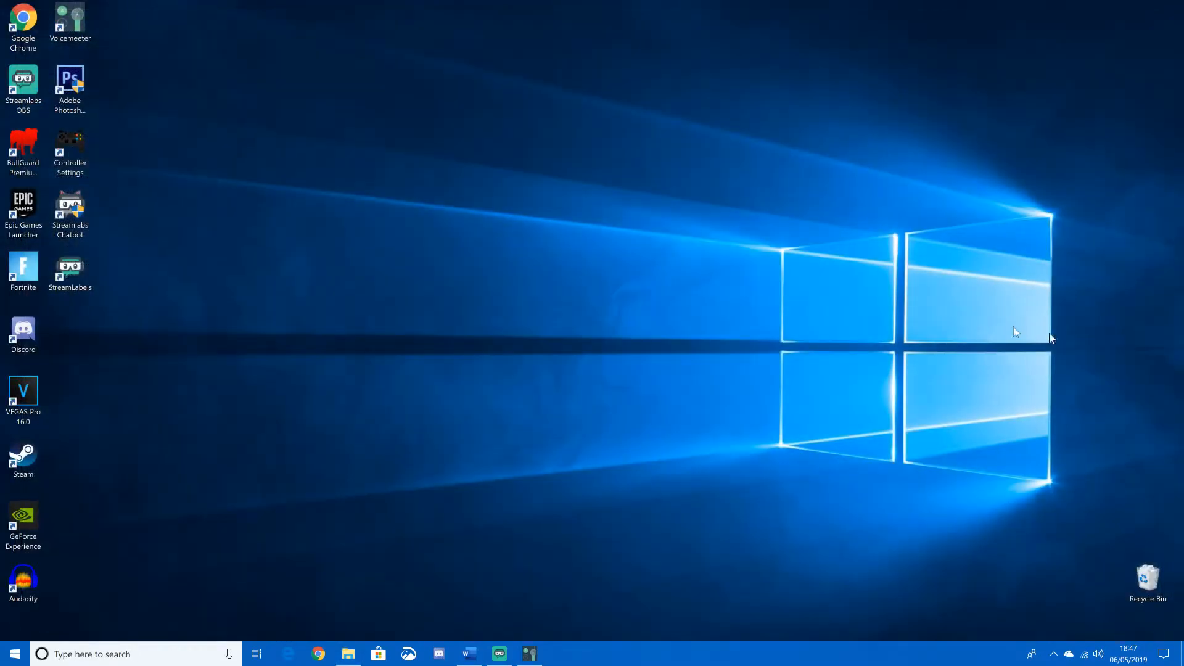
- Empty the Recycle Bin, permanently deleting its contents
right_click(1142, 585)
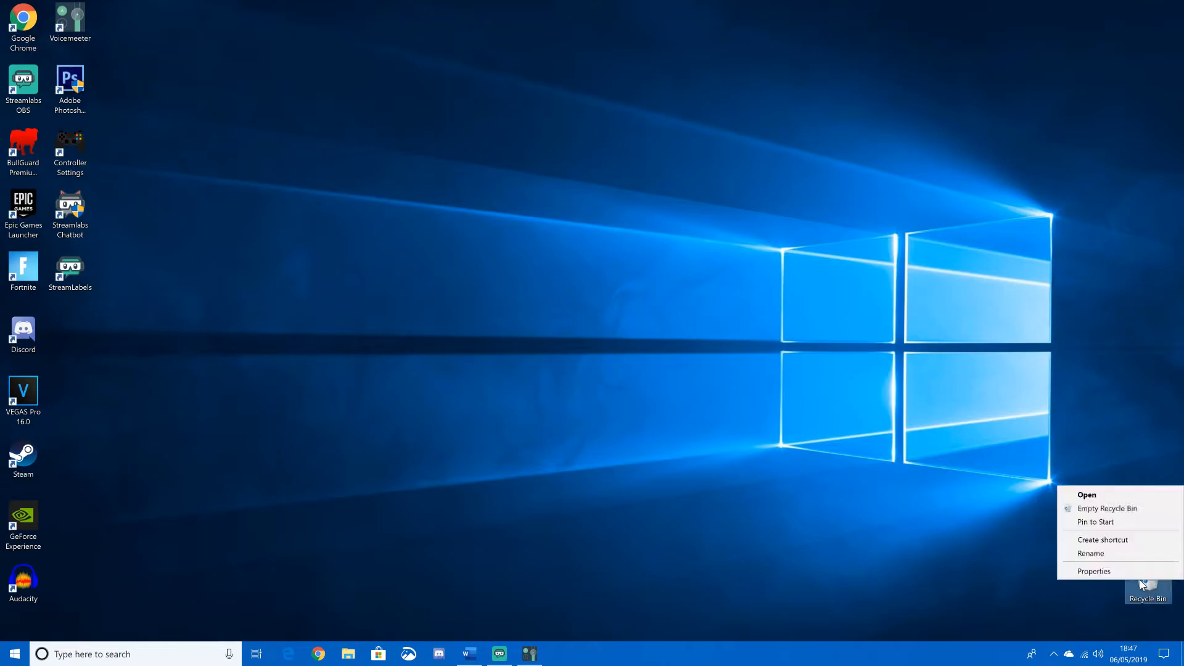
click(1107, 509)
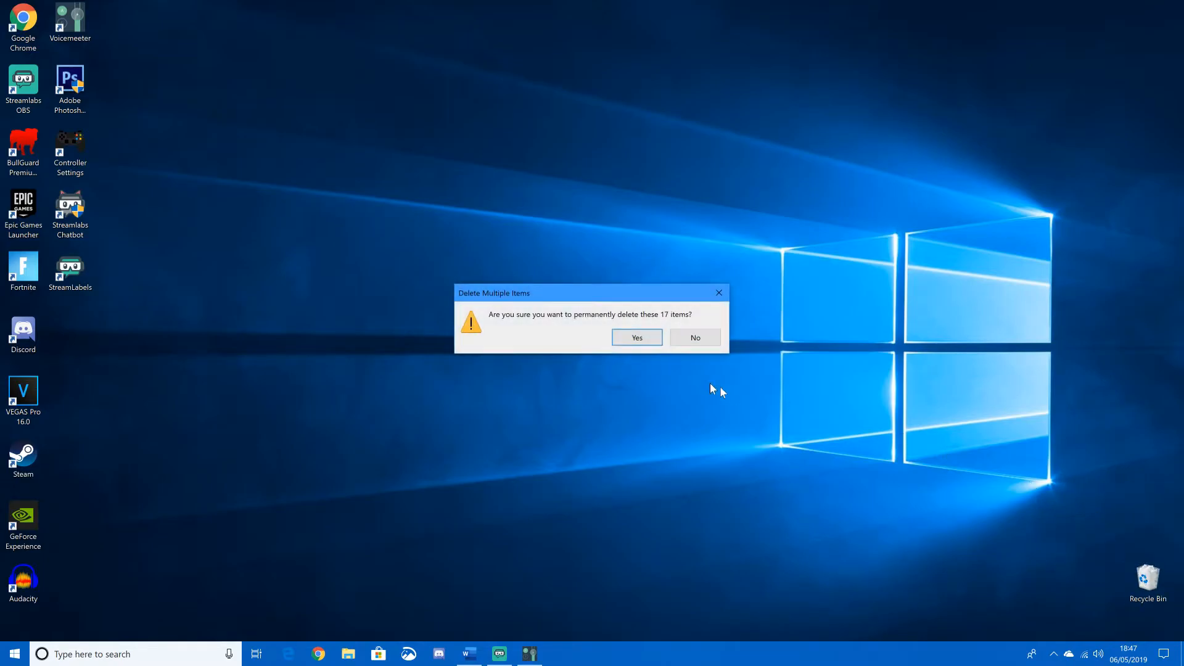
click(638, 337)
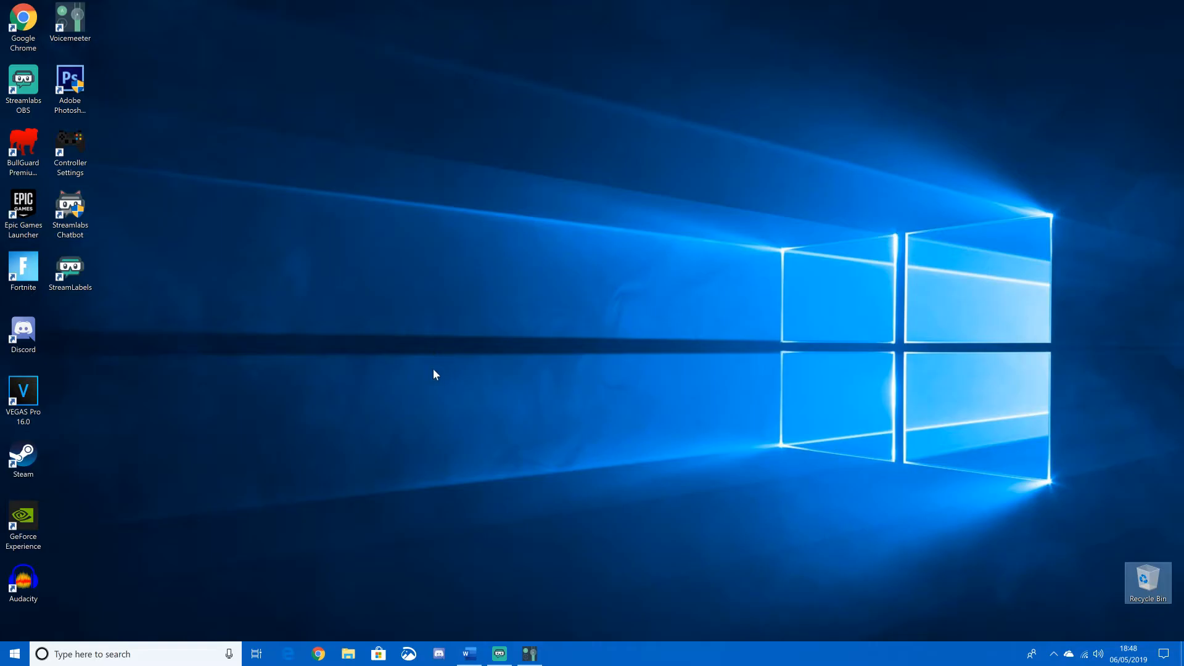
click(470, 213)
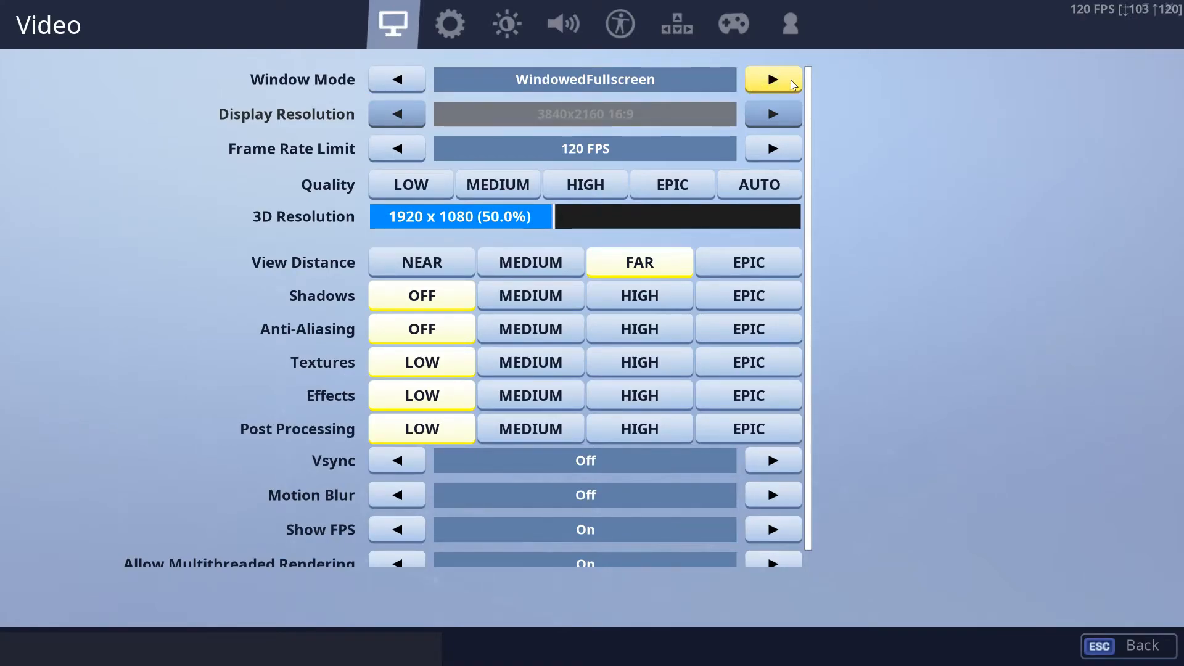
- In Fortnite's video settings, set the window mode to Fullscreen and the display resolution to 1920x1080 16:9
click(792, 81)
click(782, 79)
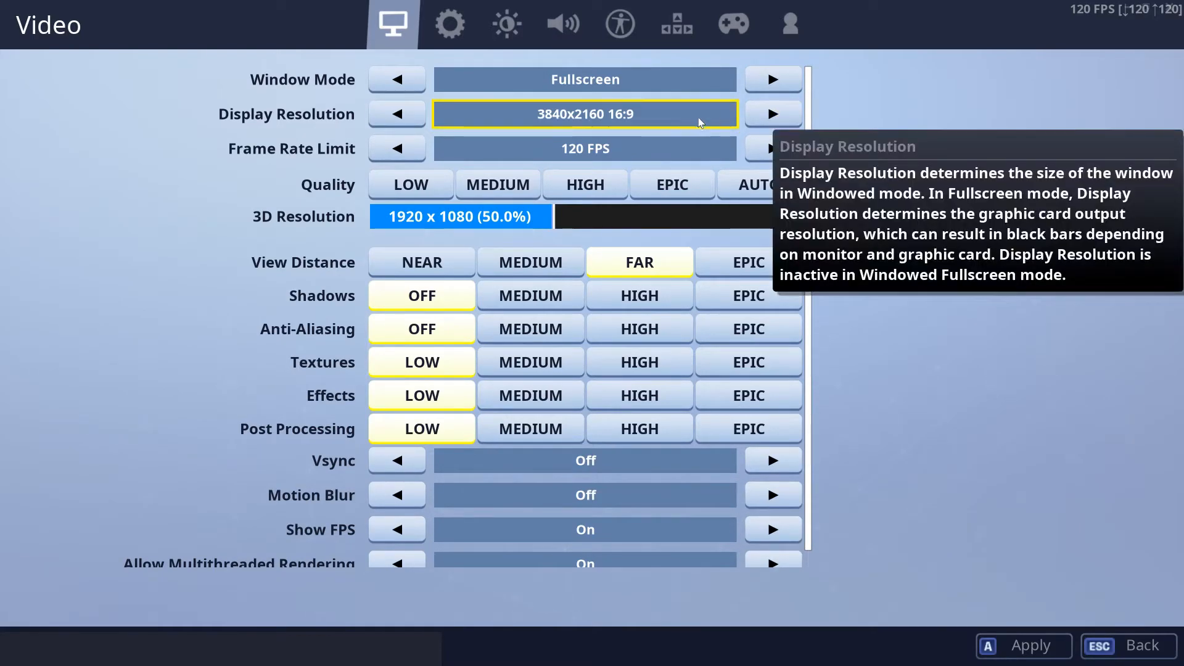
click(750, 118)
click(753, 116)
click(770, 116)
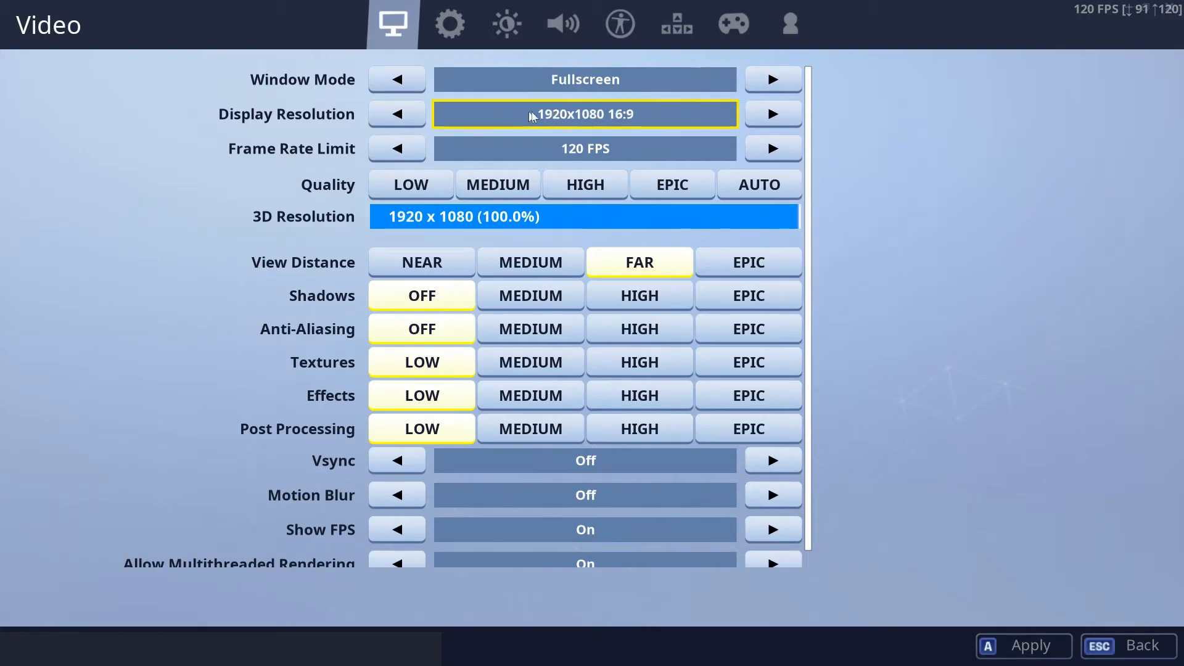
click(762, 117)
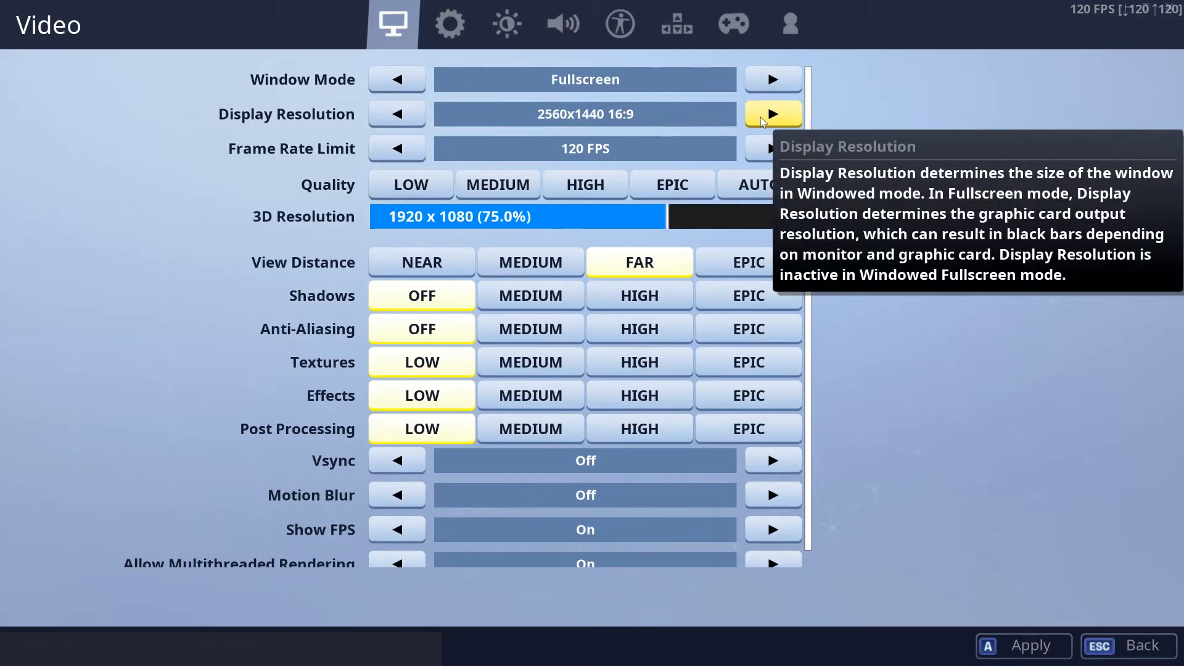
click(397, 114)
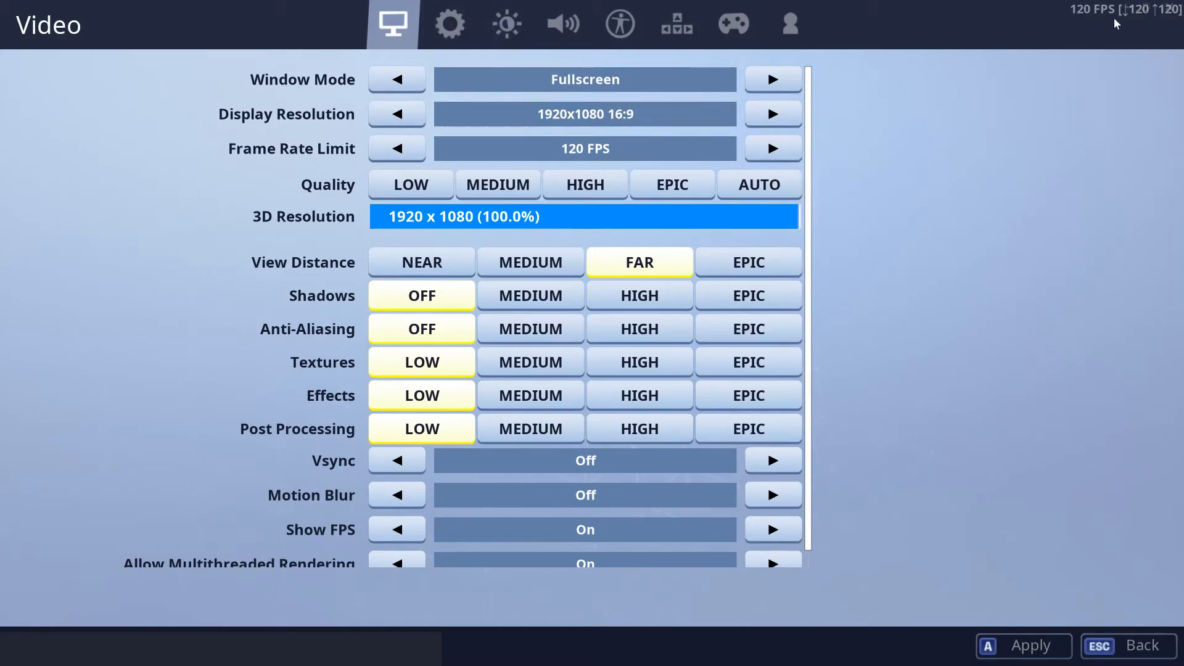
- Raise the game's Frame Rate Limit to Unlimited
click(759, 154)
click(760, 154)
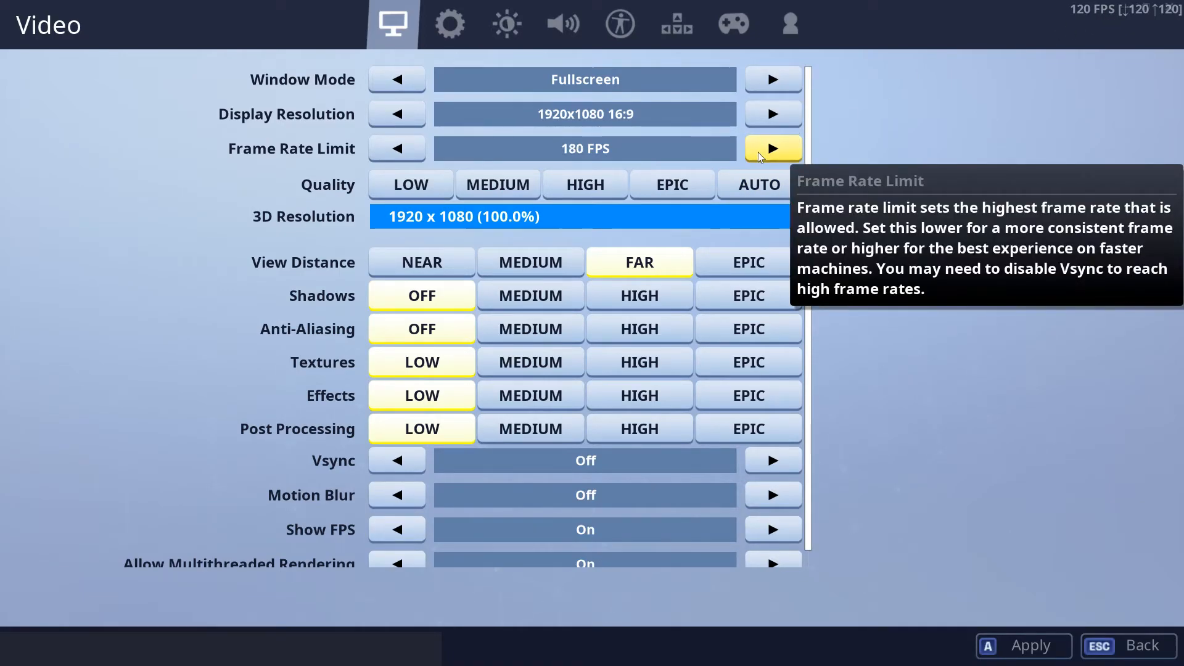
click(760, 154)
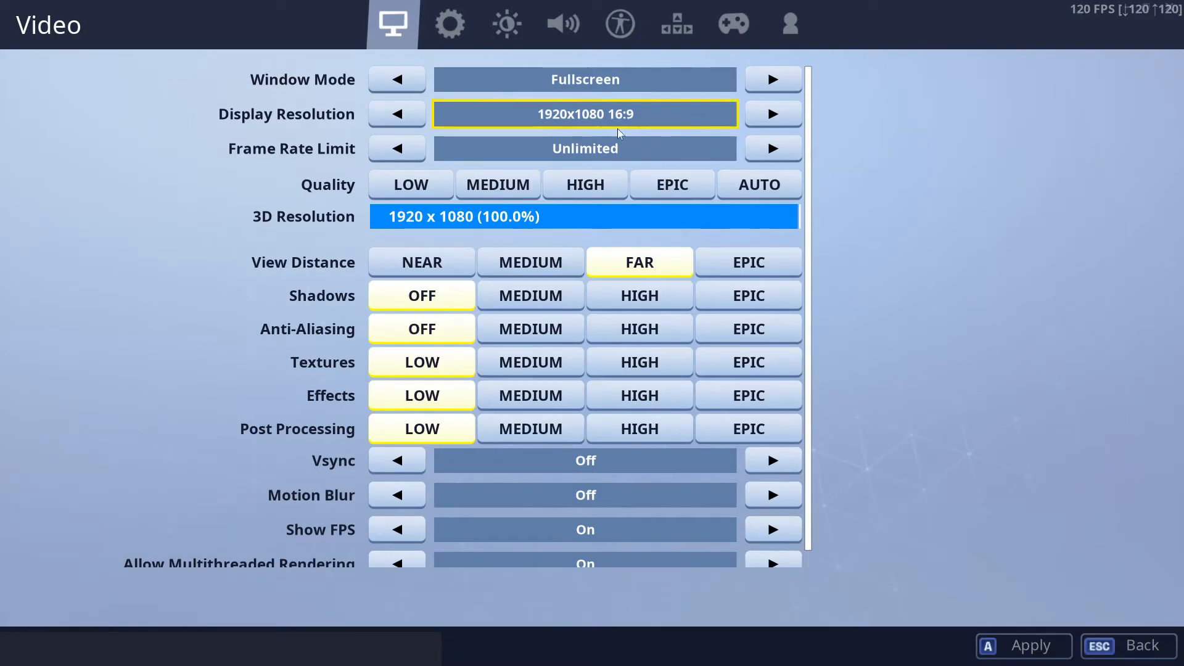
click(399, 158)
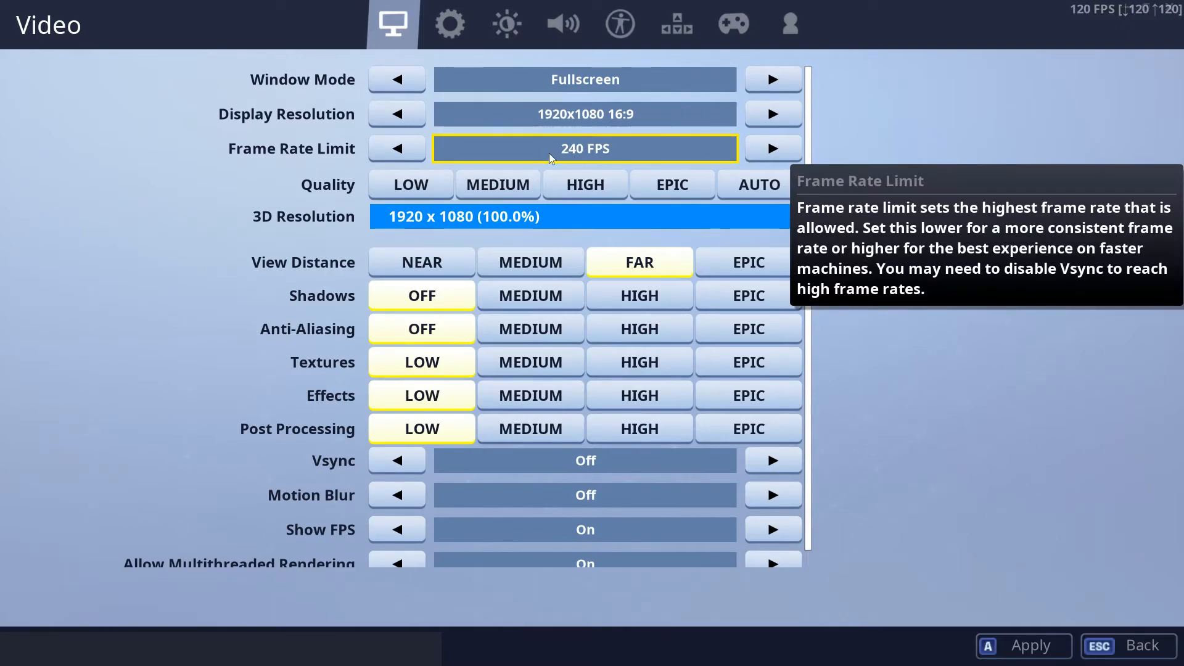
click(418, 154)
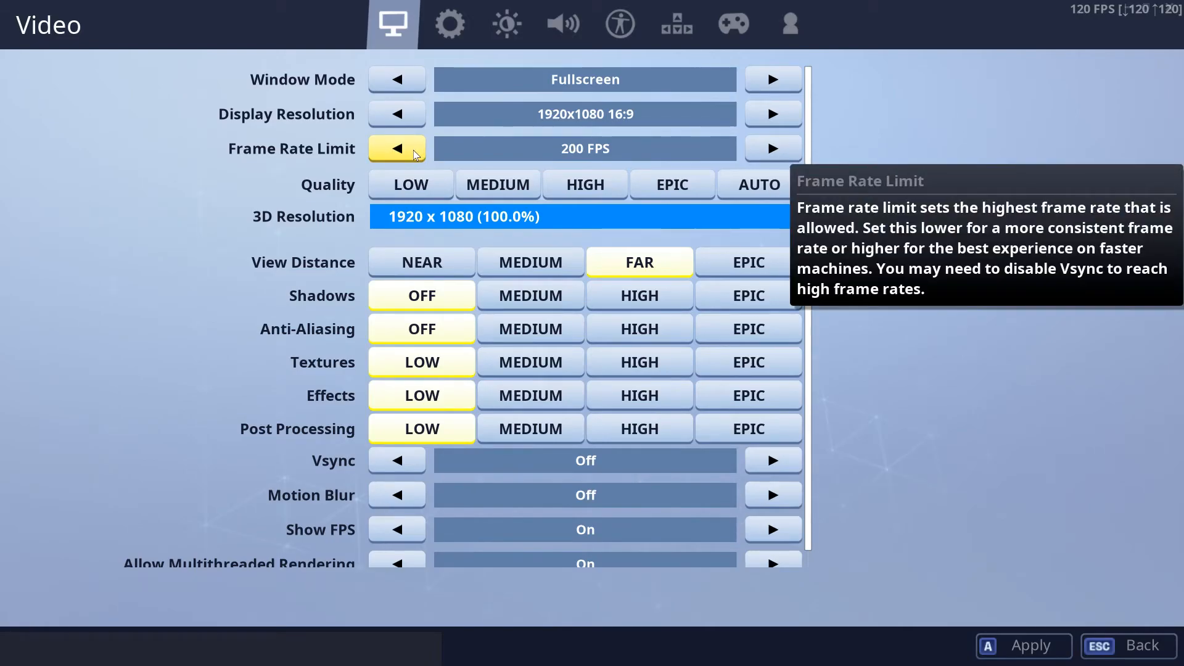
click(773, 149)
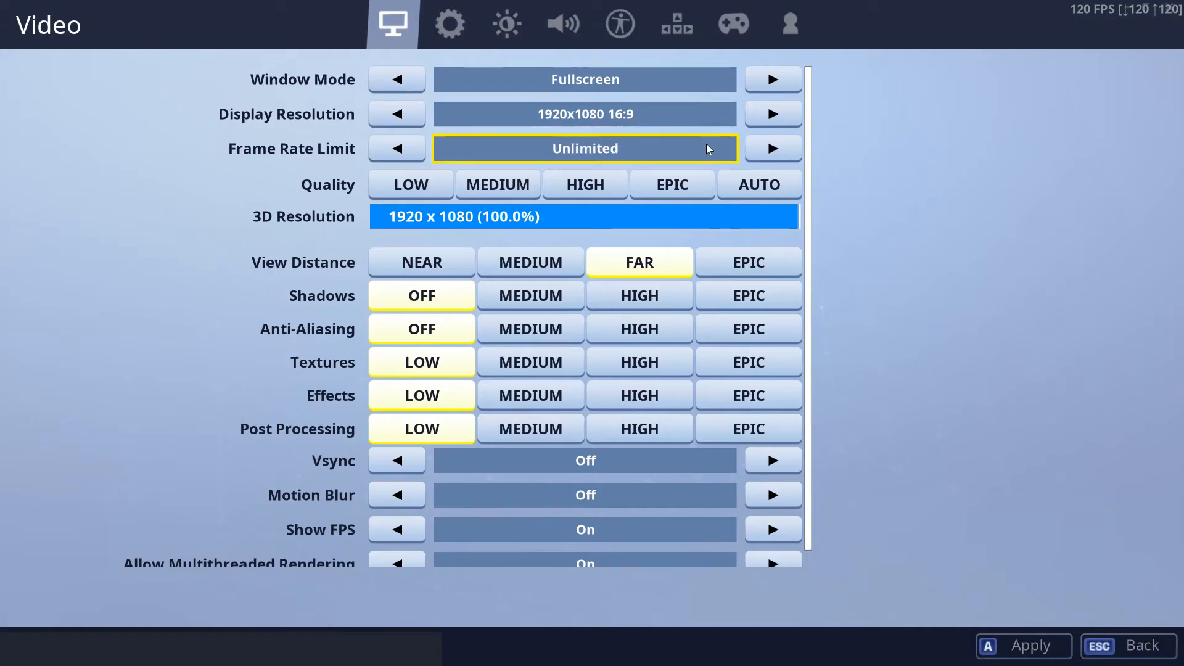
- Try the Epic and Medium view distances and return View Distance to Far
mouse_move(734, 274)
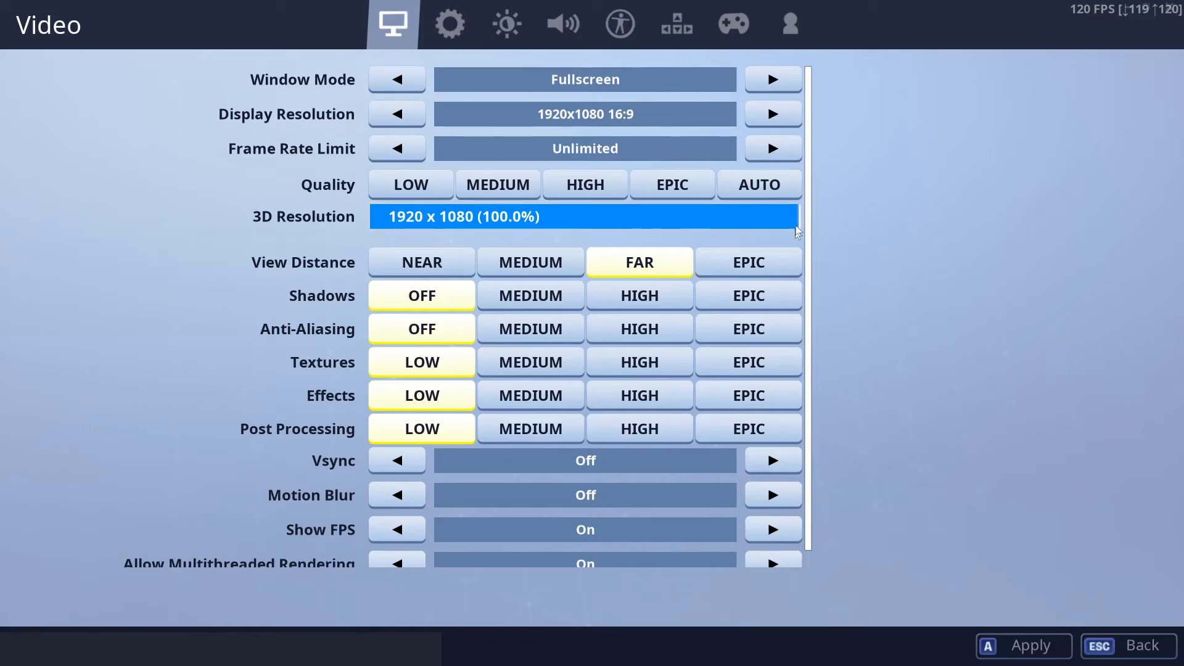
mouse_move(611, 239)
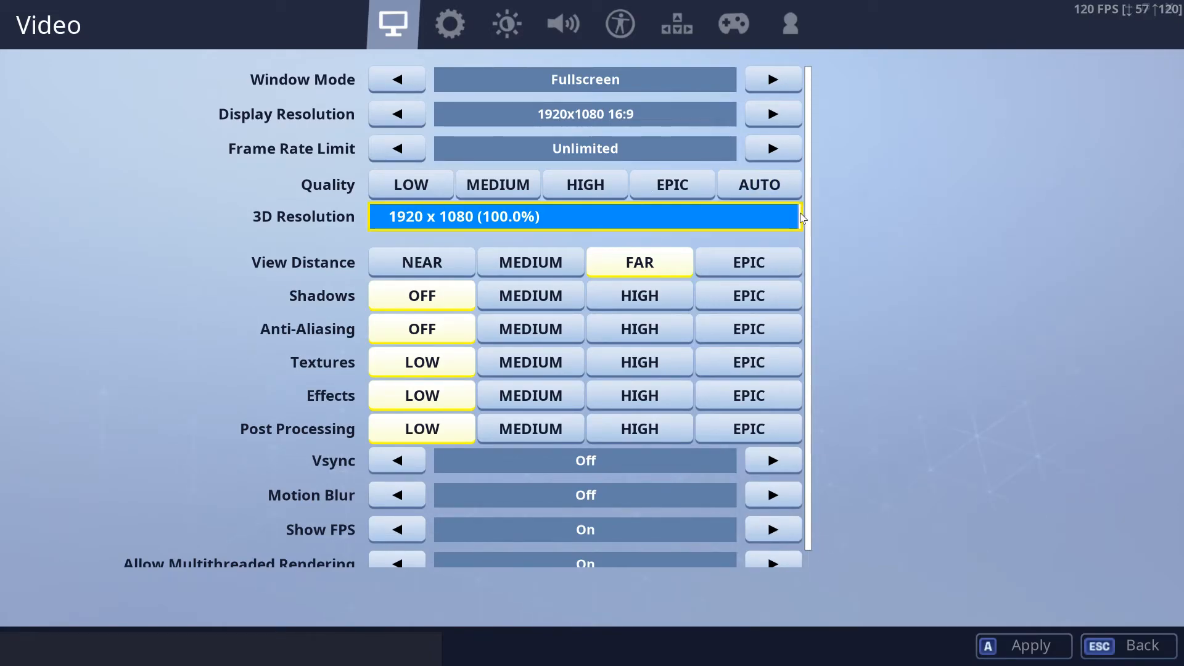
mouse_move(801, 218)
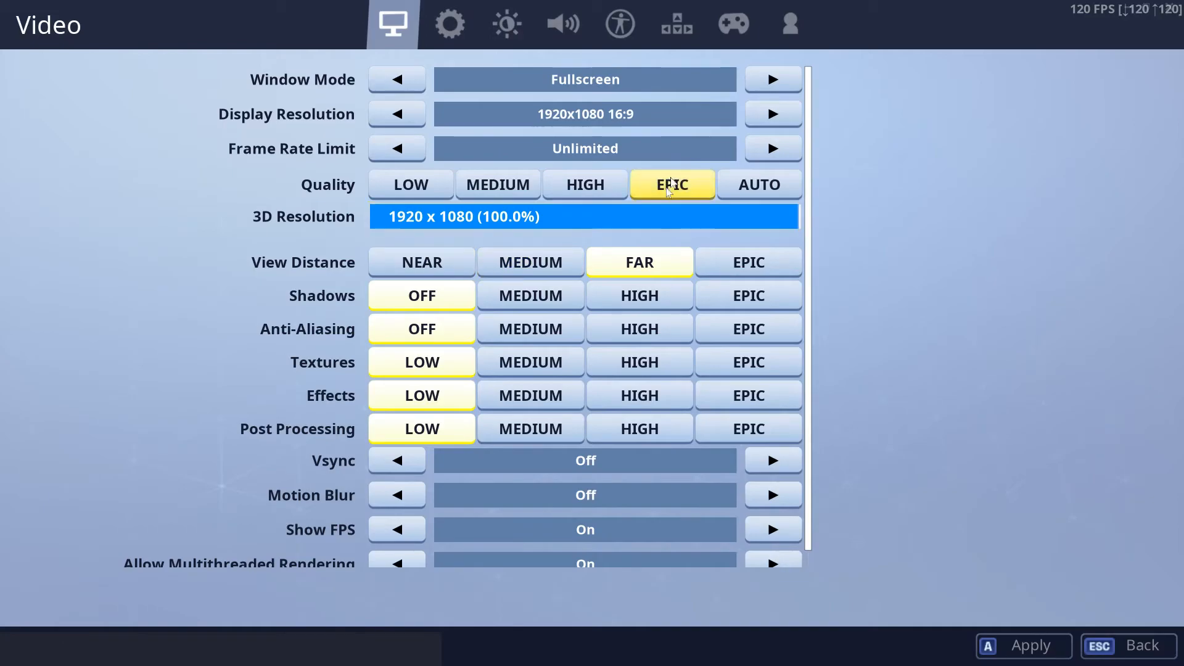
mouse_move(592, 267)
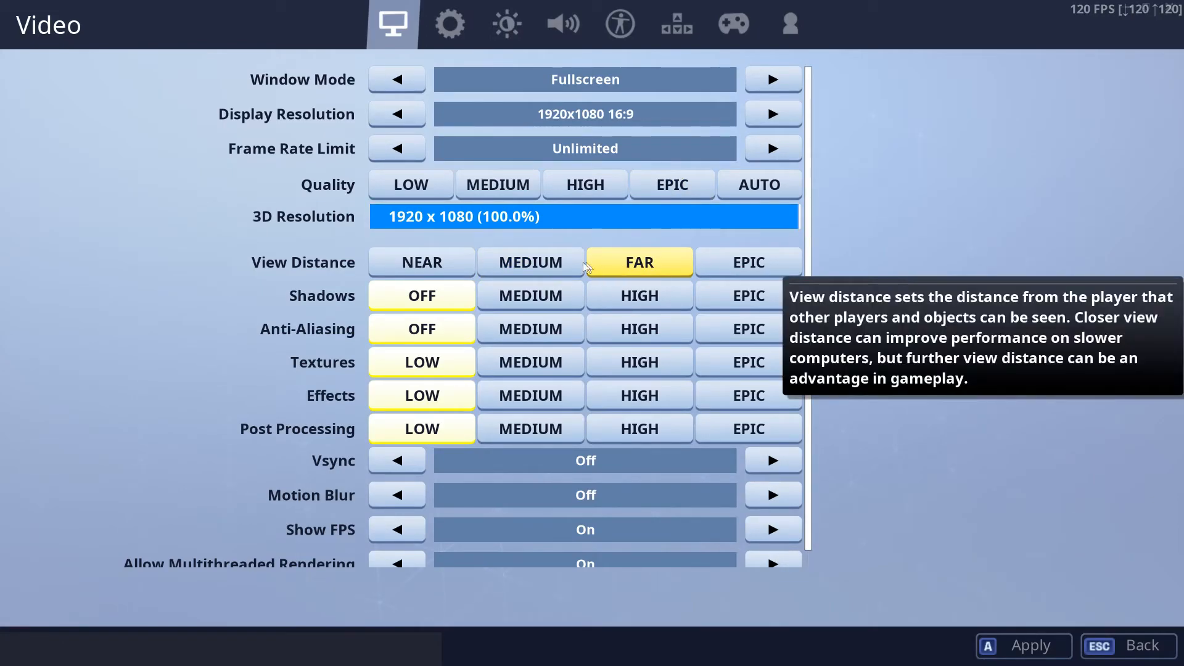
click(737, 266)
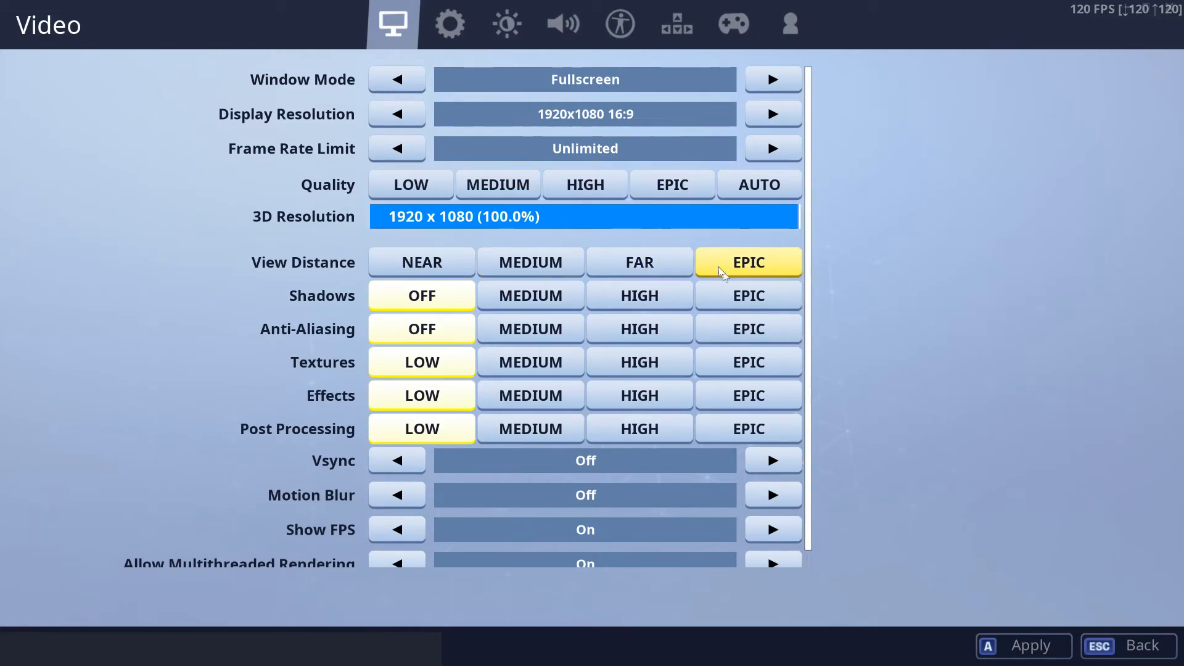
click(636, 271)
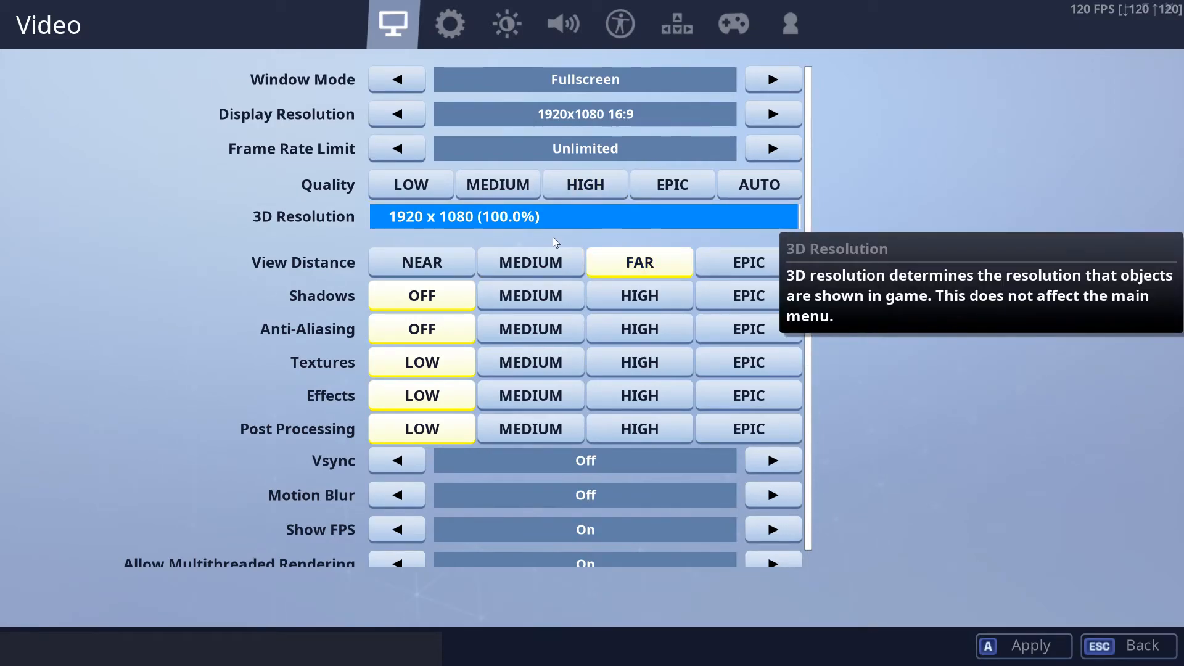
click(522, 271)
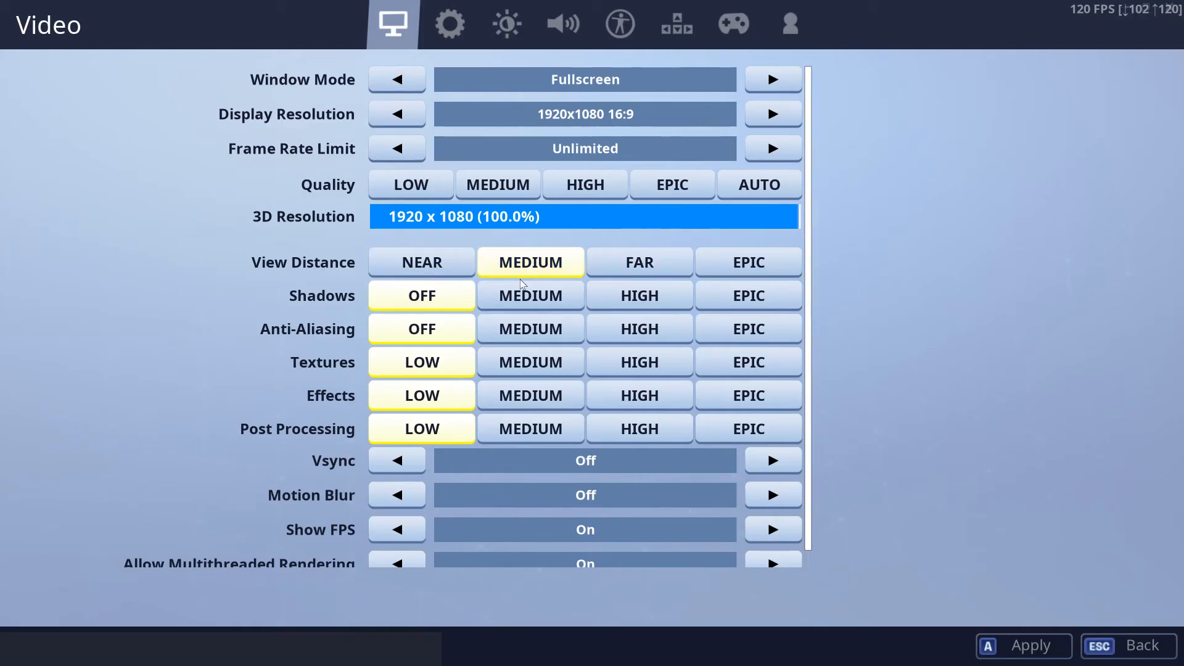
click(609, 264)
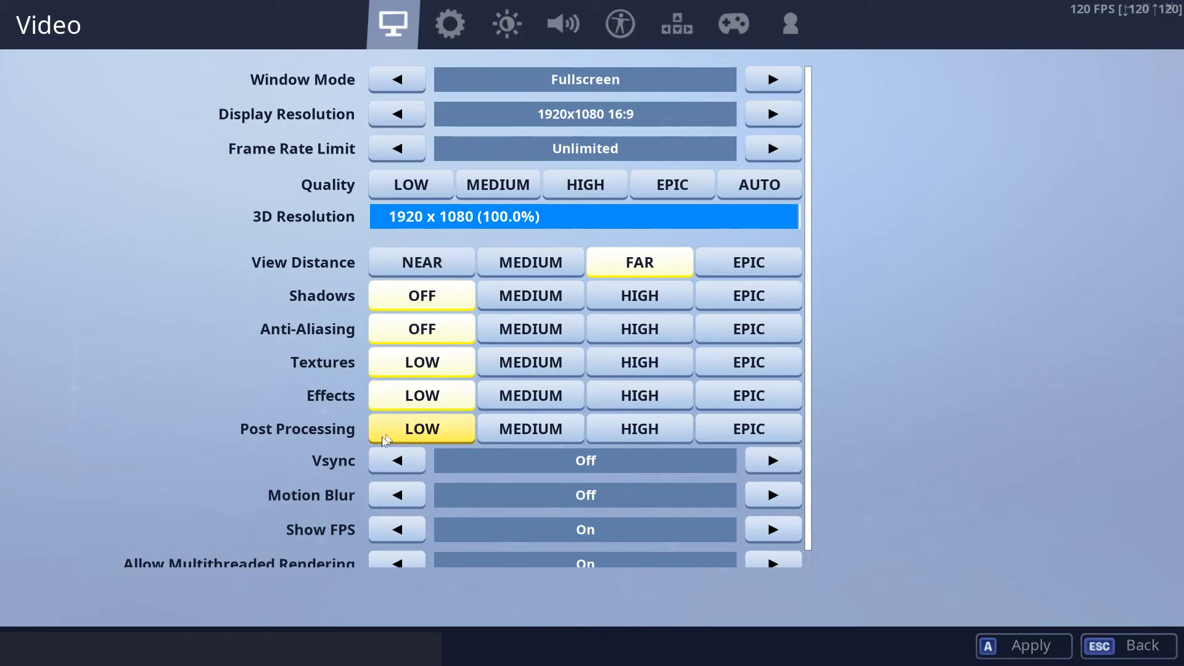
- Review the Vsync, Motion Blur, Show FPS and Allow Multithreaded Rendering settings, keeping multithreaded rendering set to On
scroll(312, 449, down, 1)
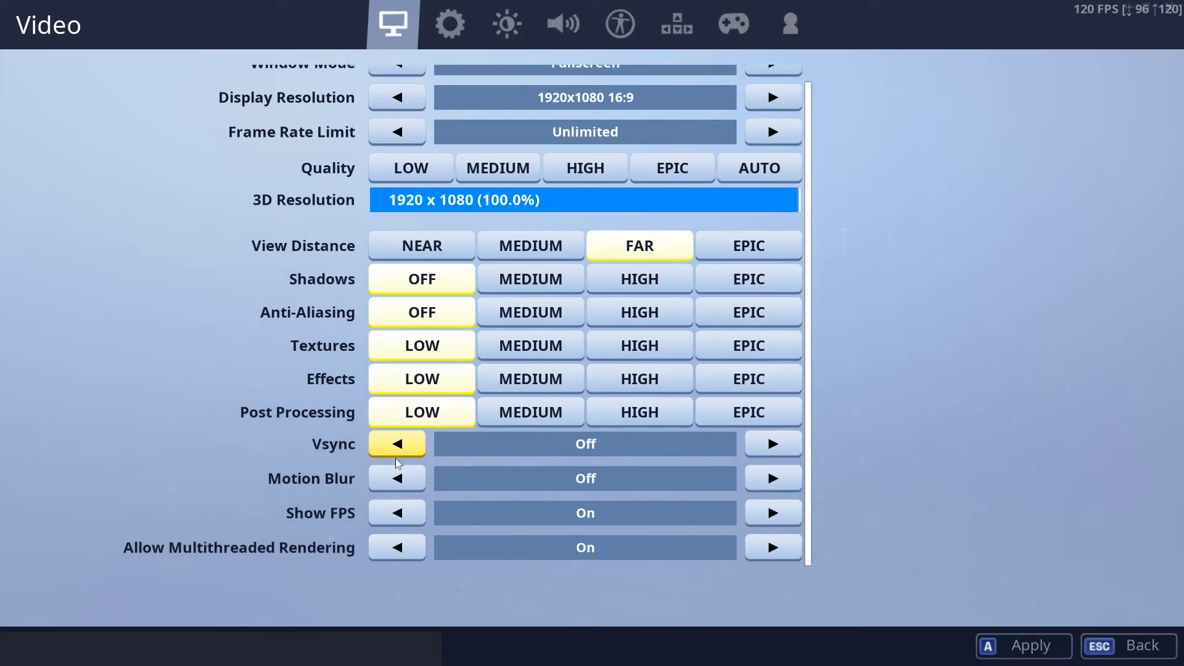
mouse_move(401, 459)
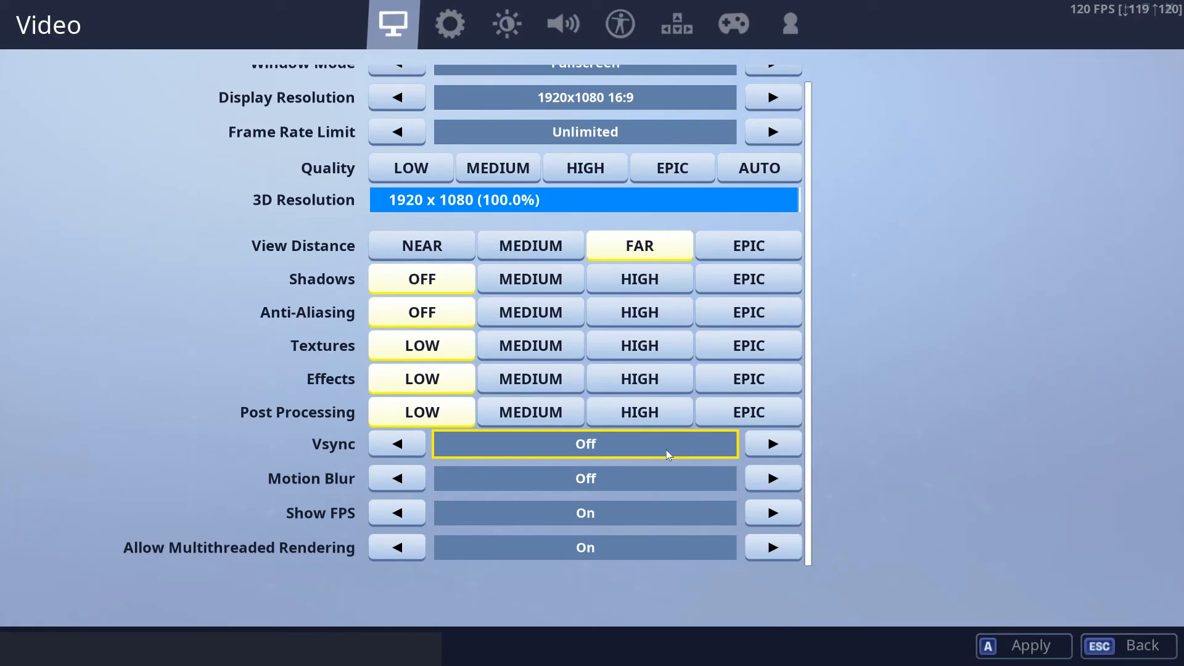
mouse_move(665, 450)
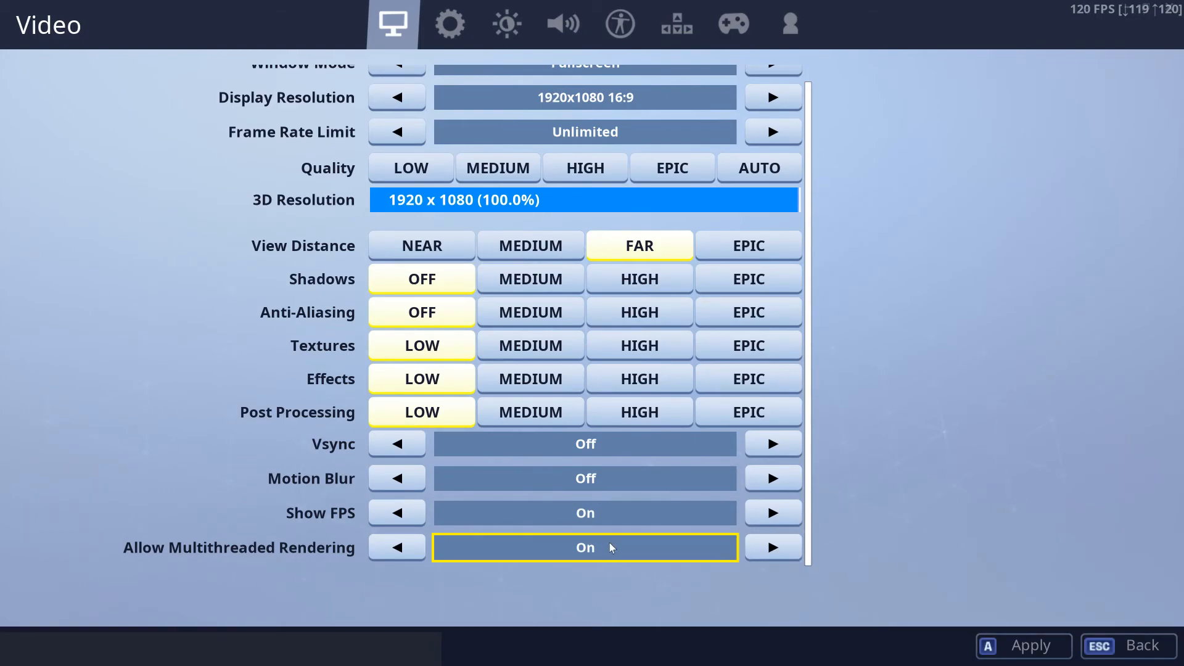
mouse_move(609, 544)
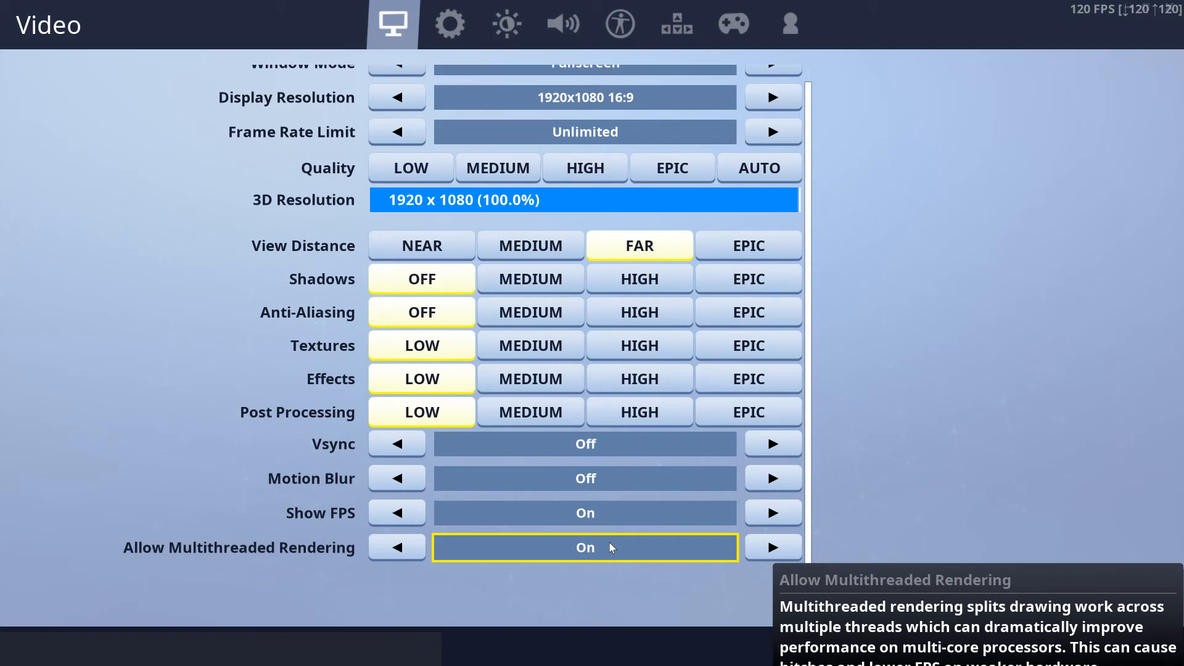
click(407, 547)
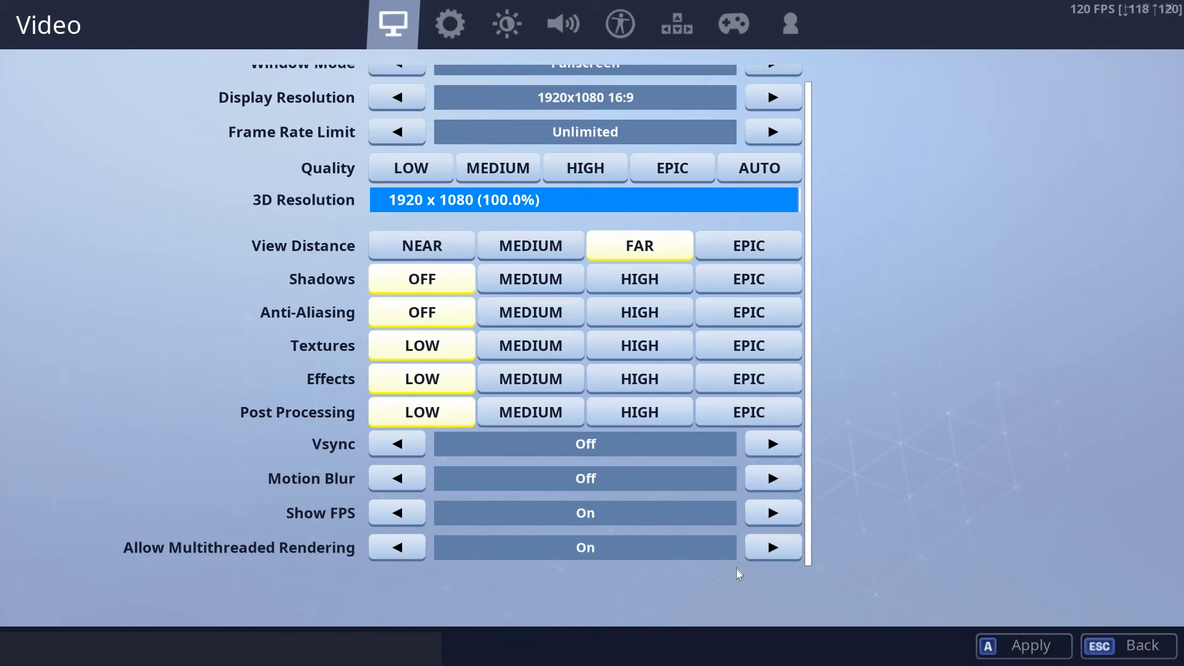
click(769, 555)
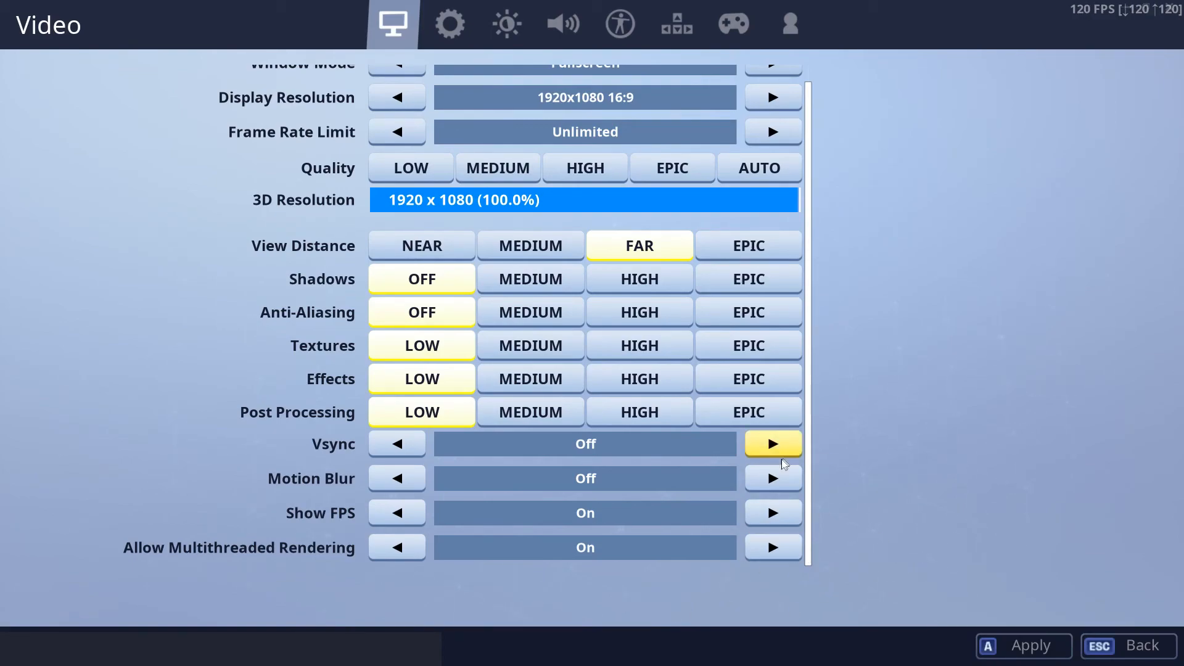
scroll(763, 463, up, 1)
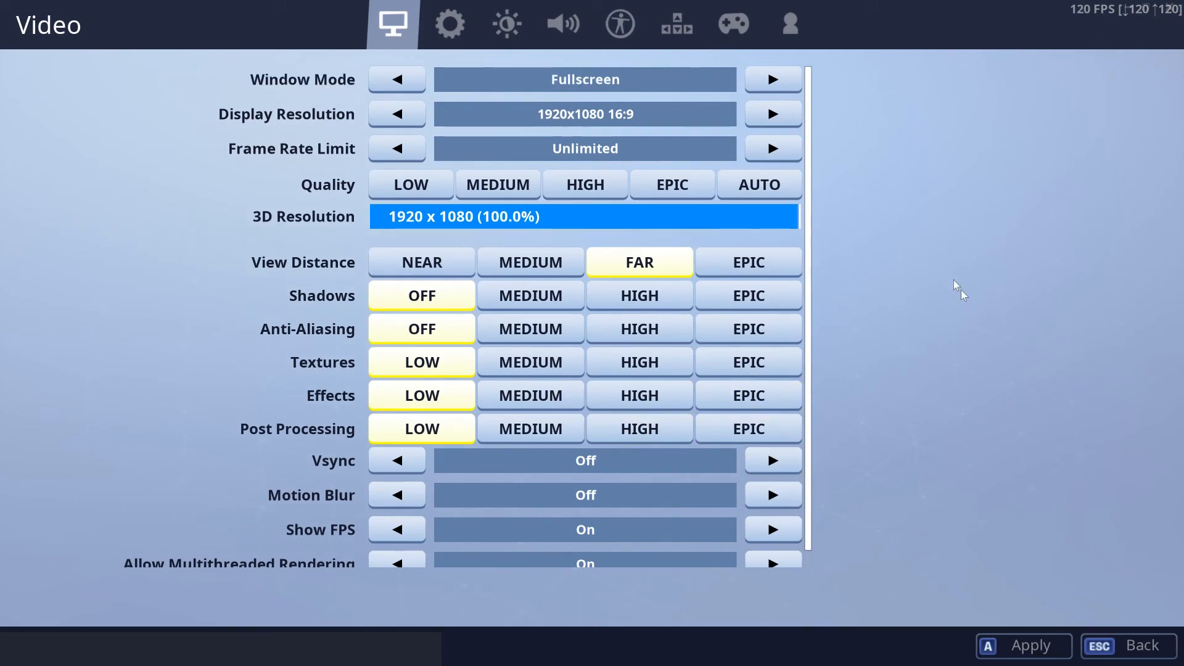